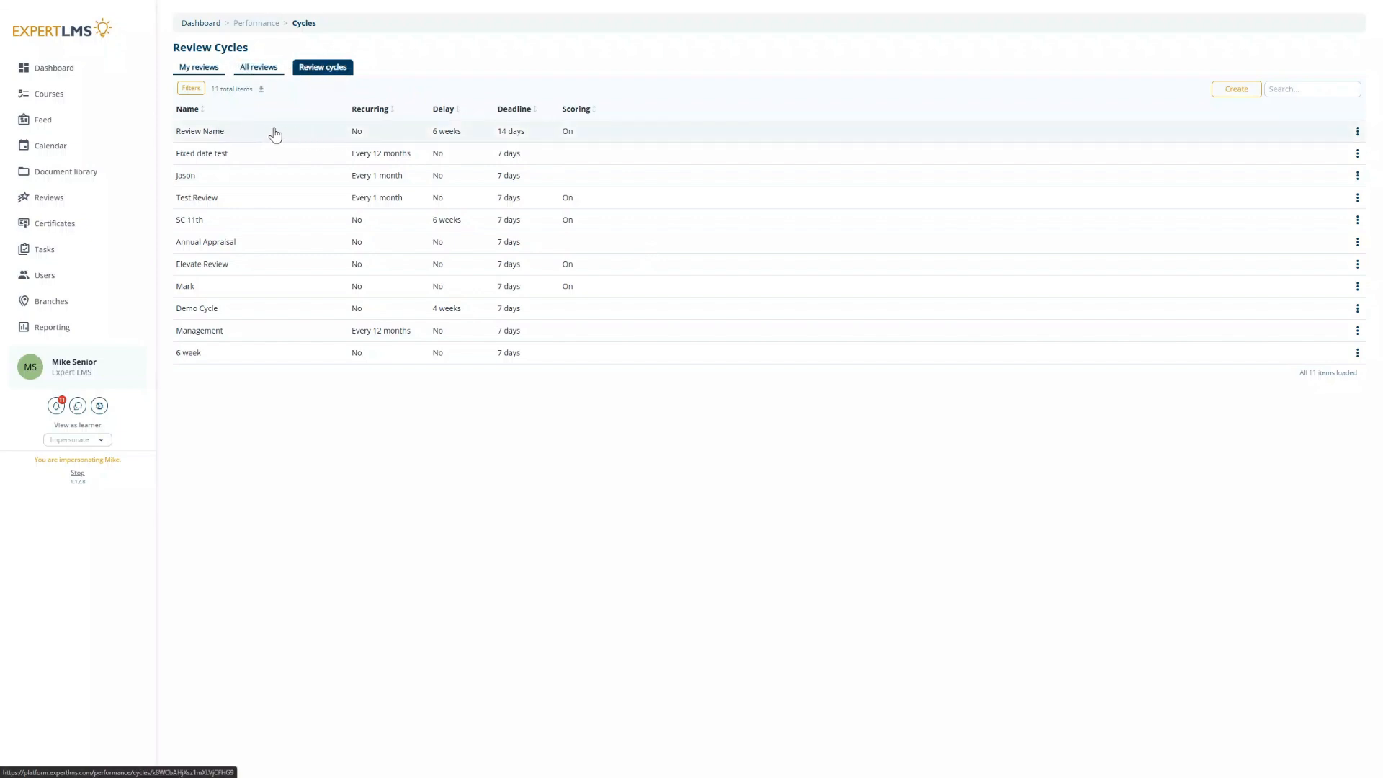
Step: Open the Review Name review cycle and look over its employee's and manager's question lists
click(238, 134)
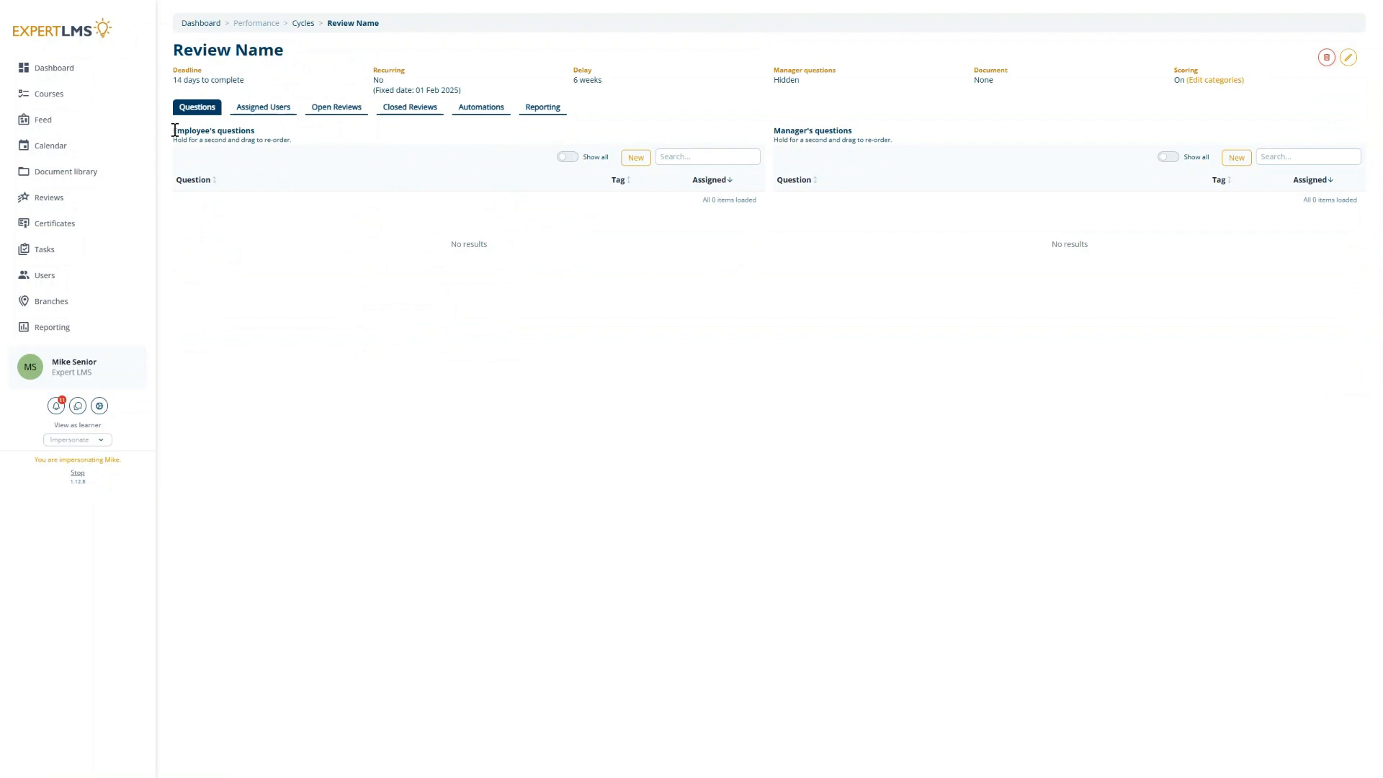
drag(173, 131, 263, 139)
click(288, 138)
drag(773, 130, 853, 131)
click(862, 122)
Step: Add a new Title & Description employee question titled "Add a section title"
click(635, 162)
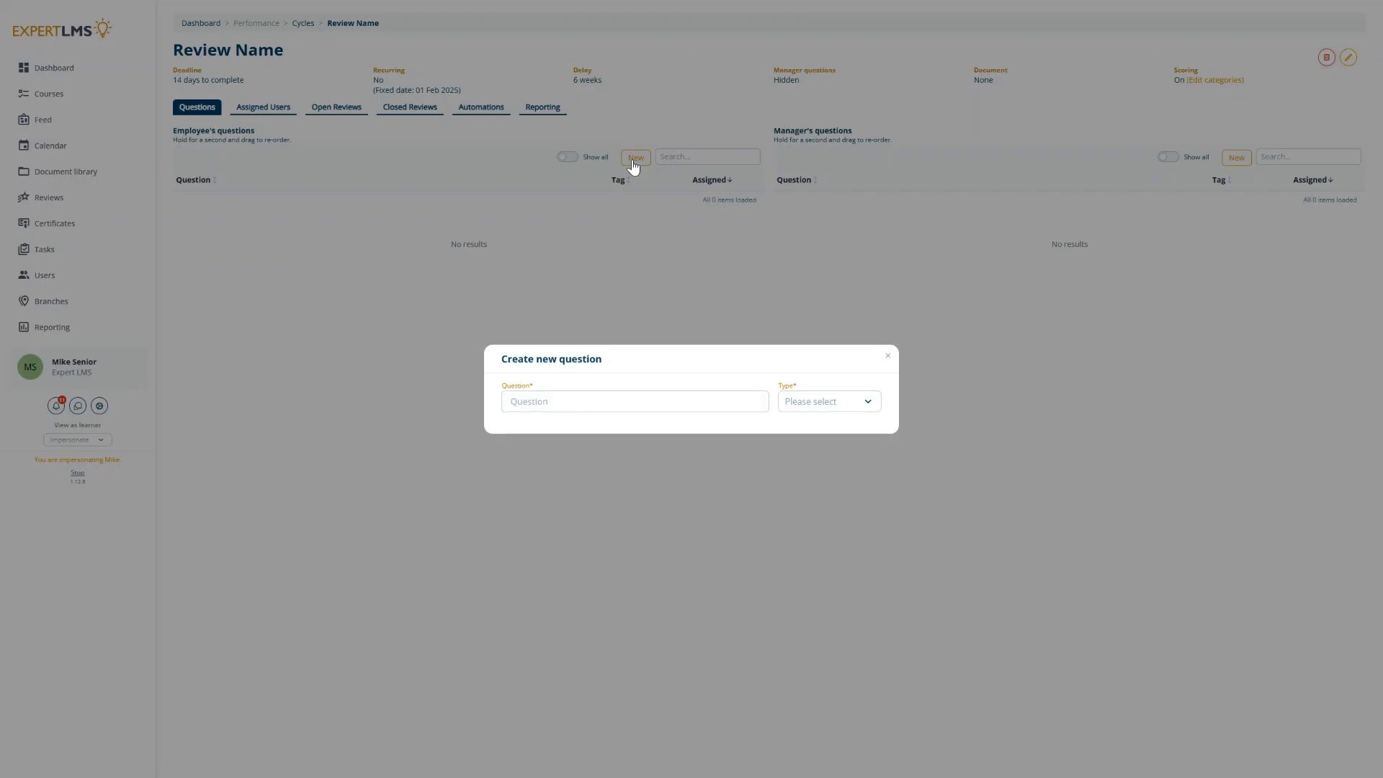
click(831, 400)
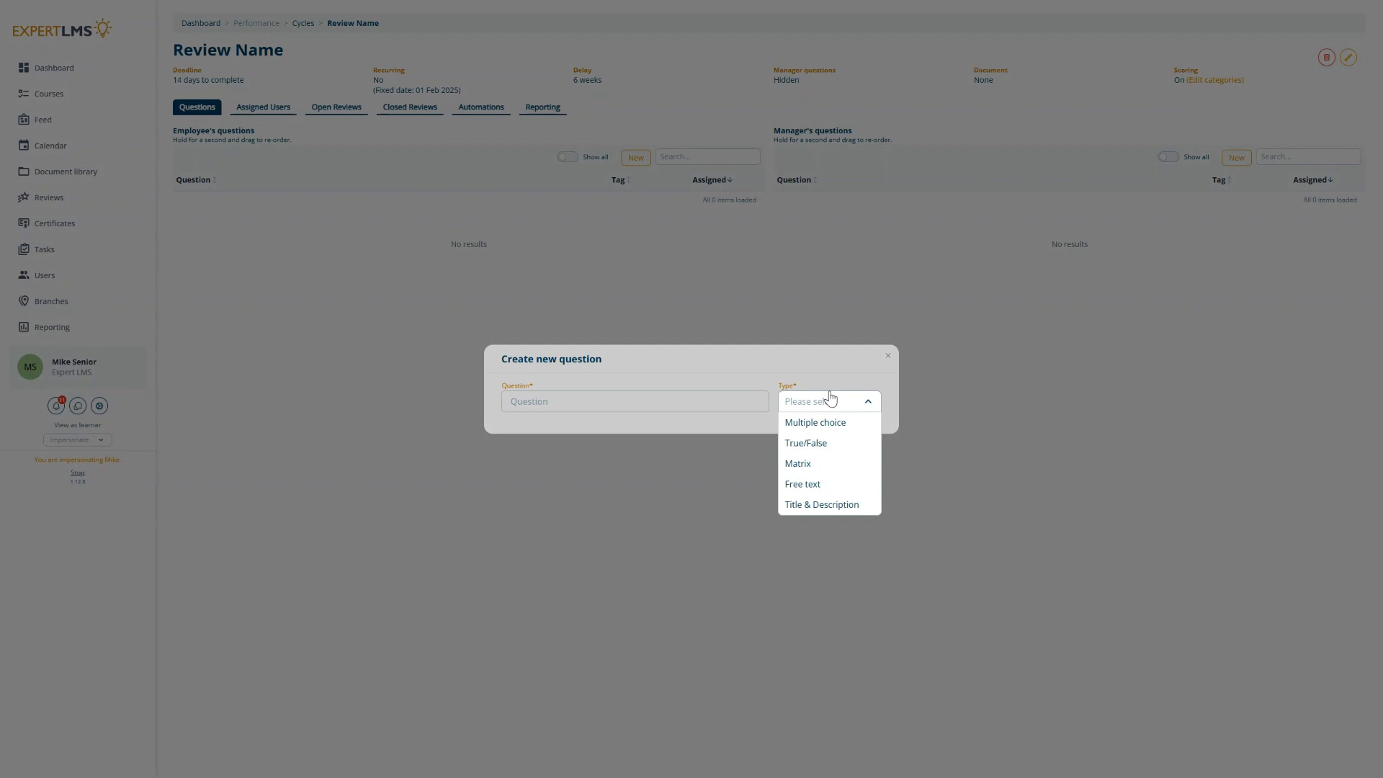
click(836, 506)
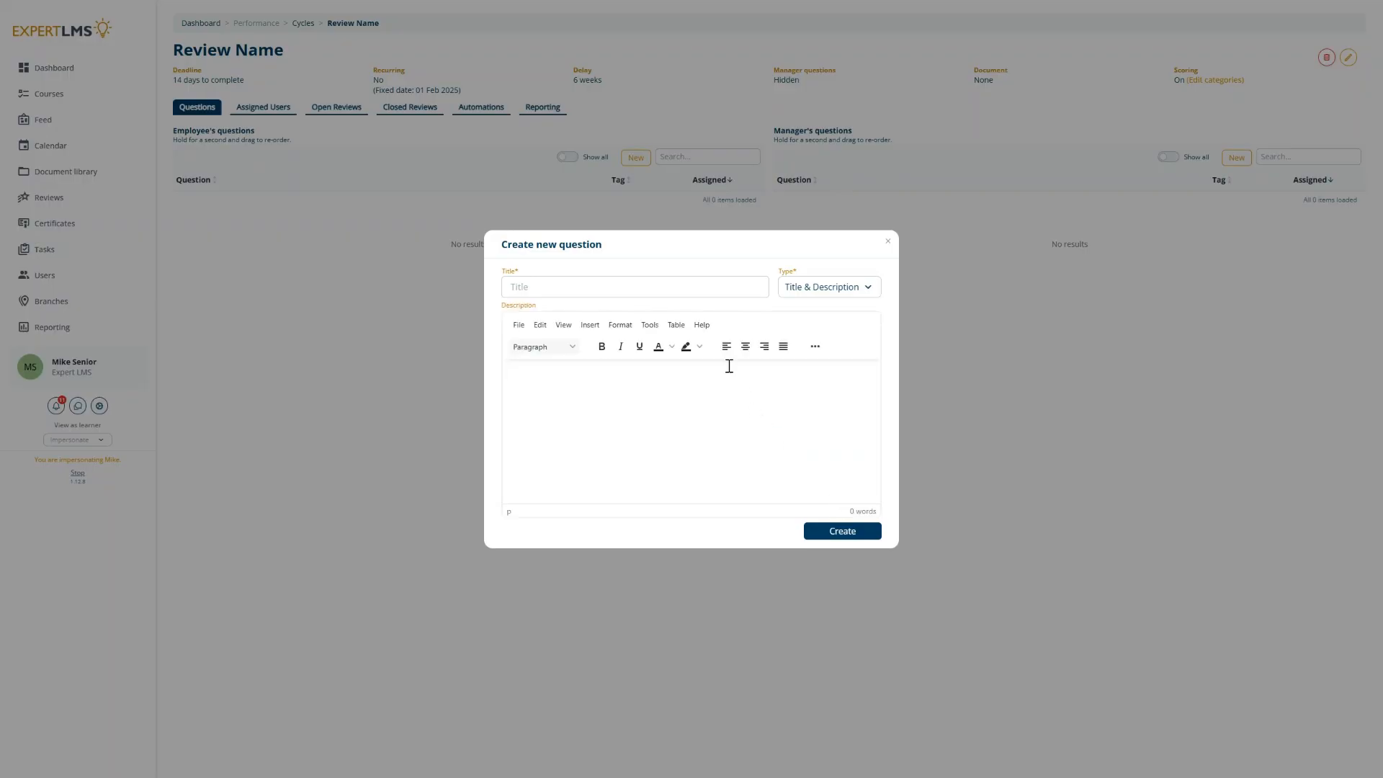
click(693, 279)
text(Add a s)
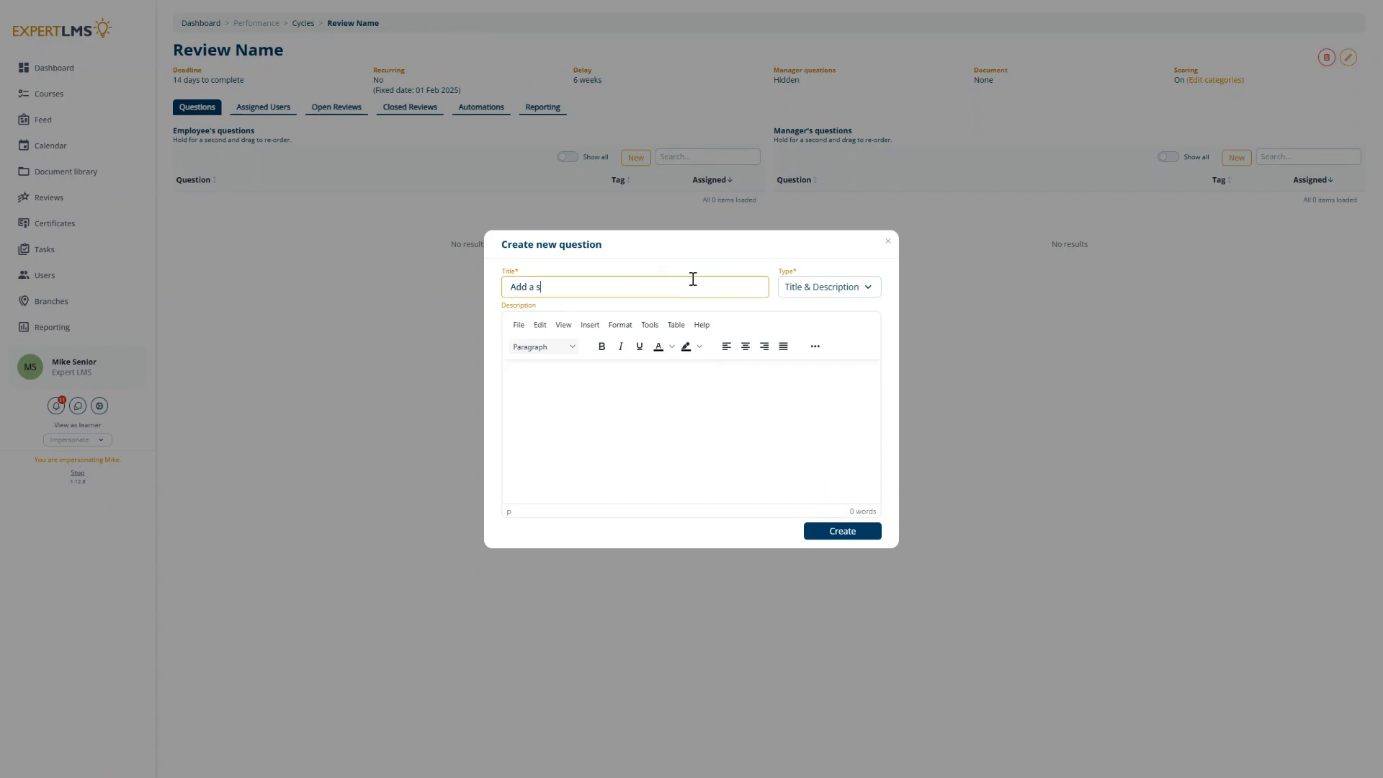
text(ection title)
key(BackSpace)
key(BackSpace)
text(le)
click(646, 396)
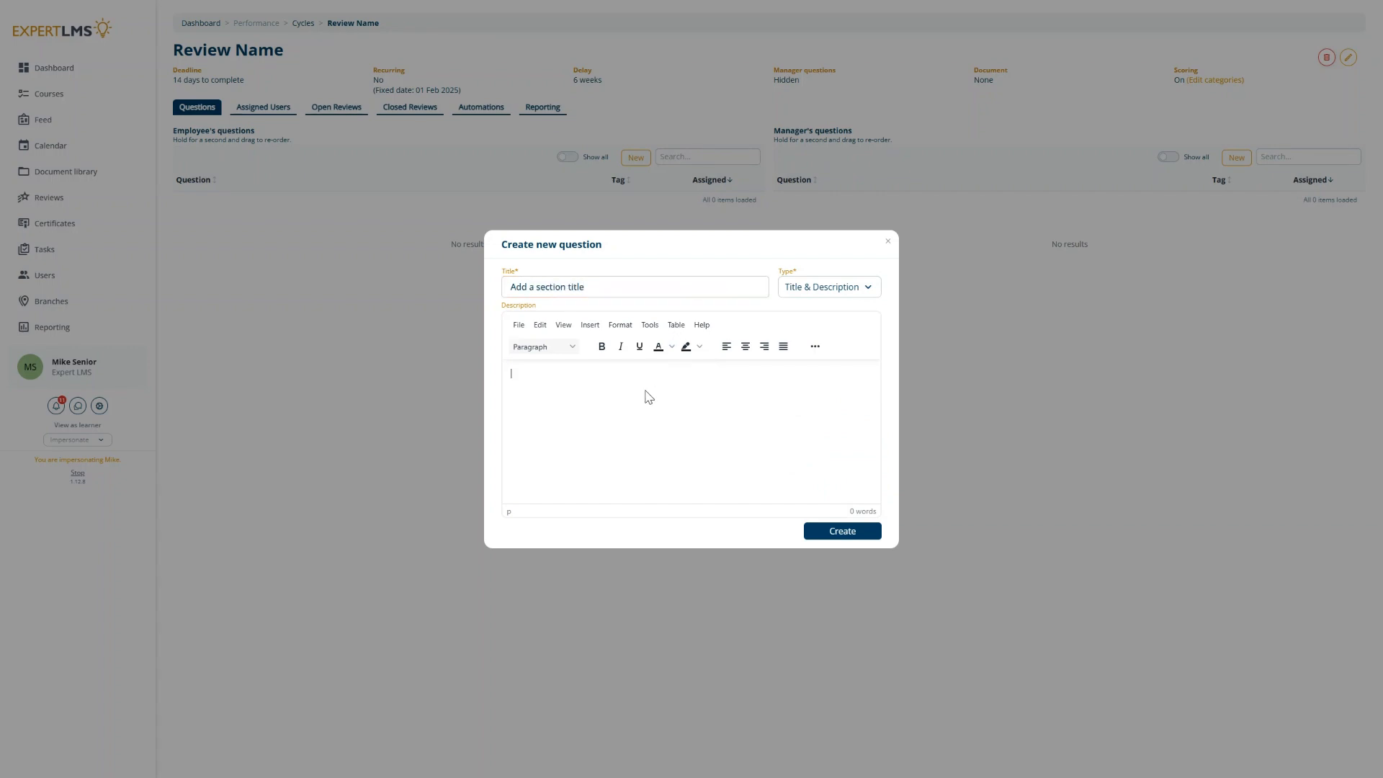
Step: Enter the description "Describe the section for the user here" and create the question
text(Describe the section for t)
key(BackSpace)
text(r the user here)
click(842, 531)
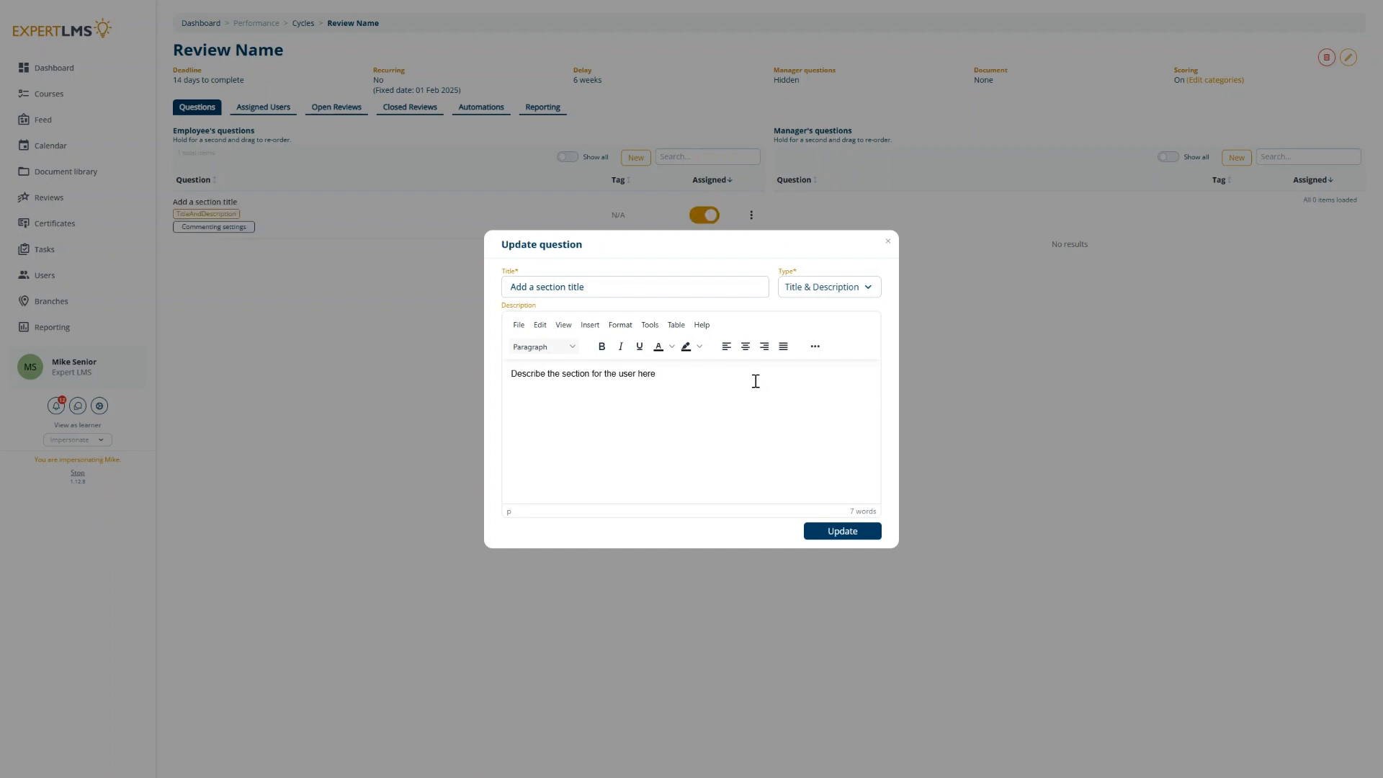
Step: Examine the description editor's paragraph formats and Insert options, then update the question
click(709, 380)
key(Return)
drag(657, 374, 510, 374)
click(542, 347)
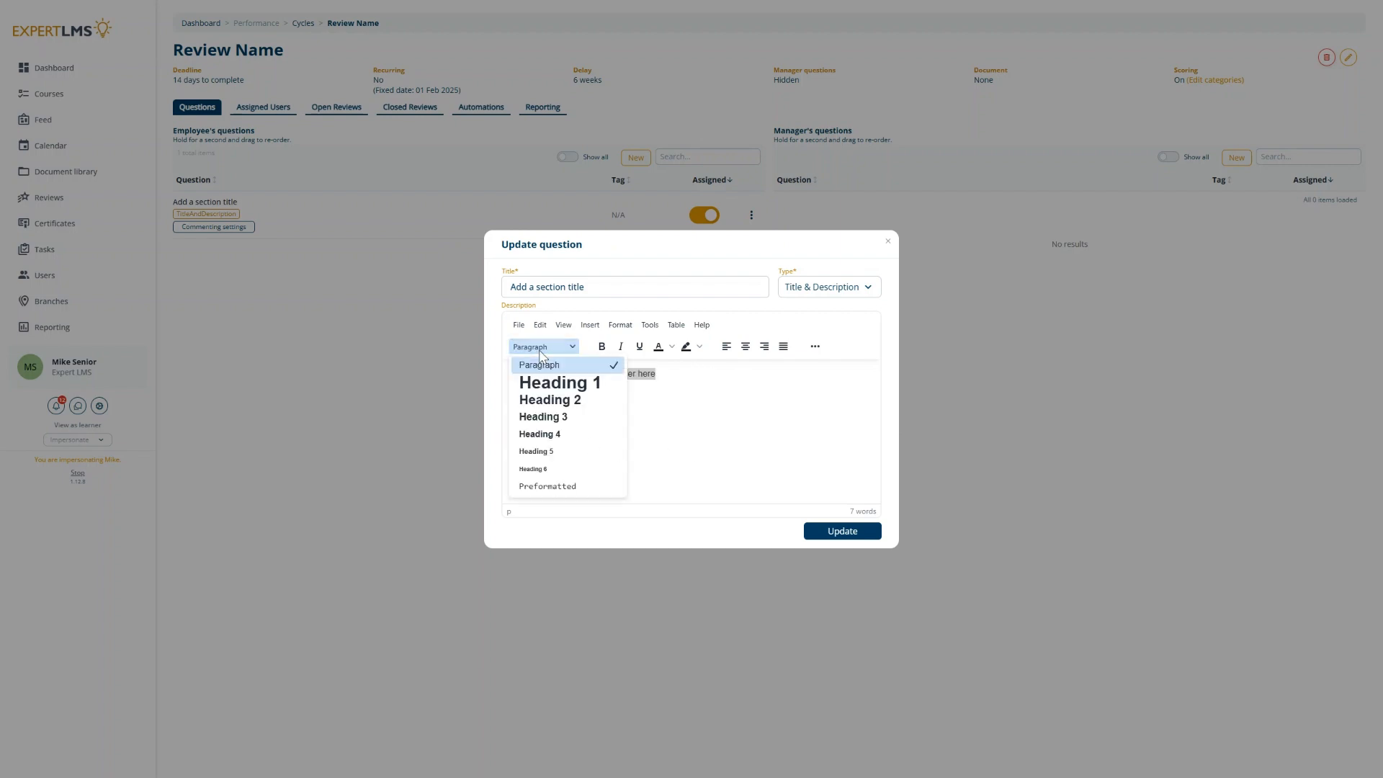
click(540, 351)
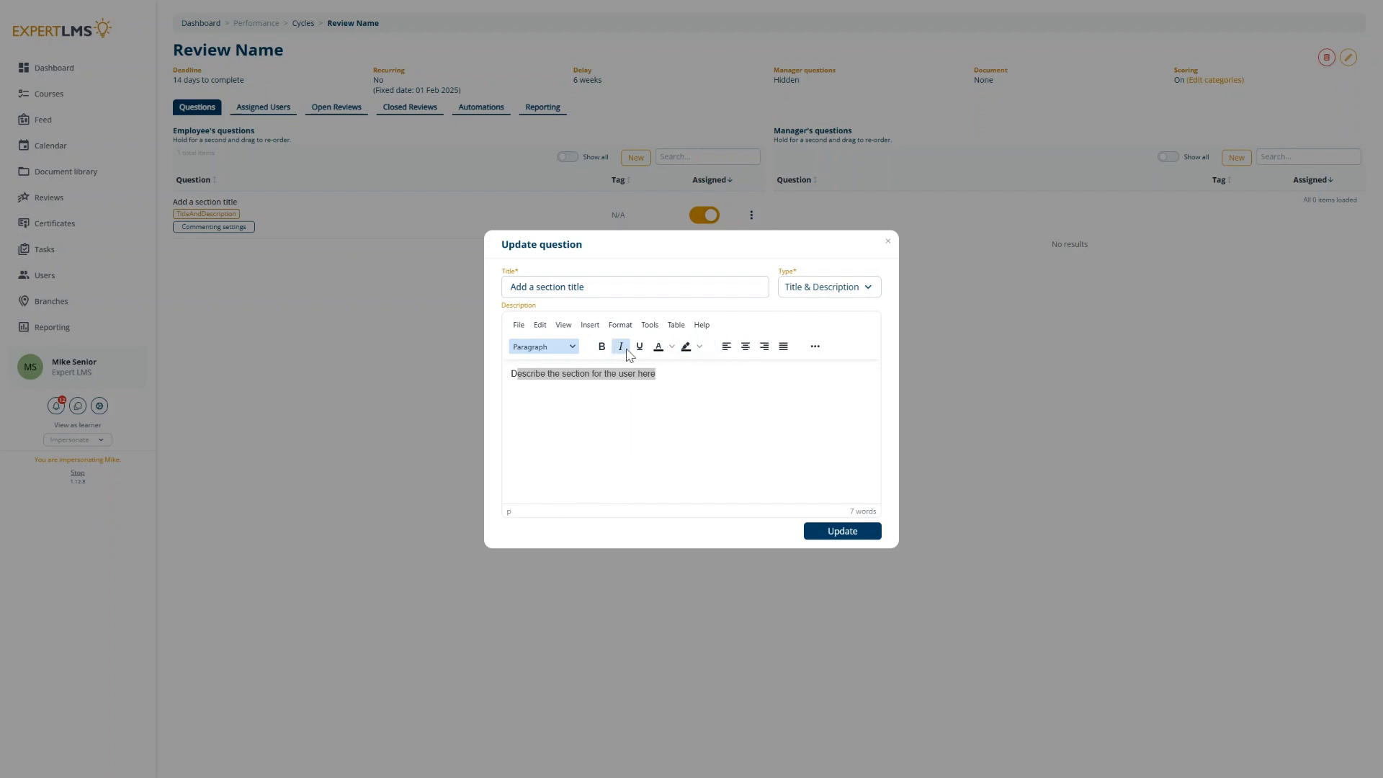
click(690, 376)
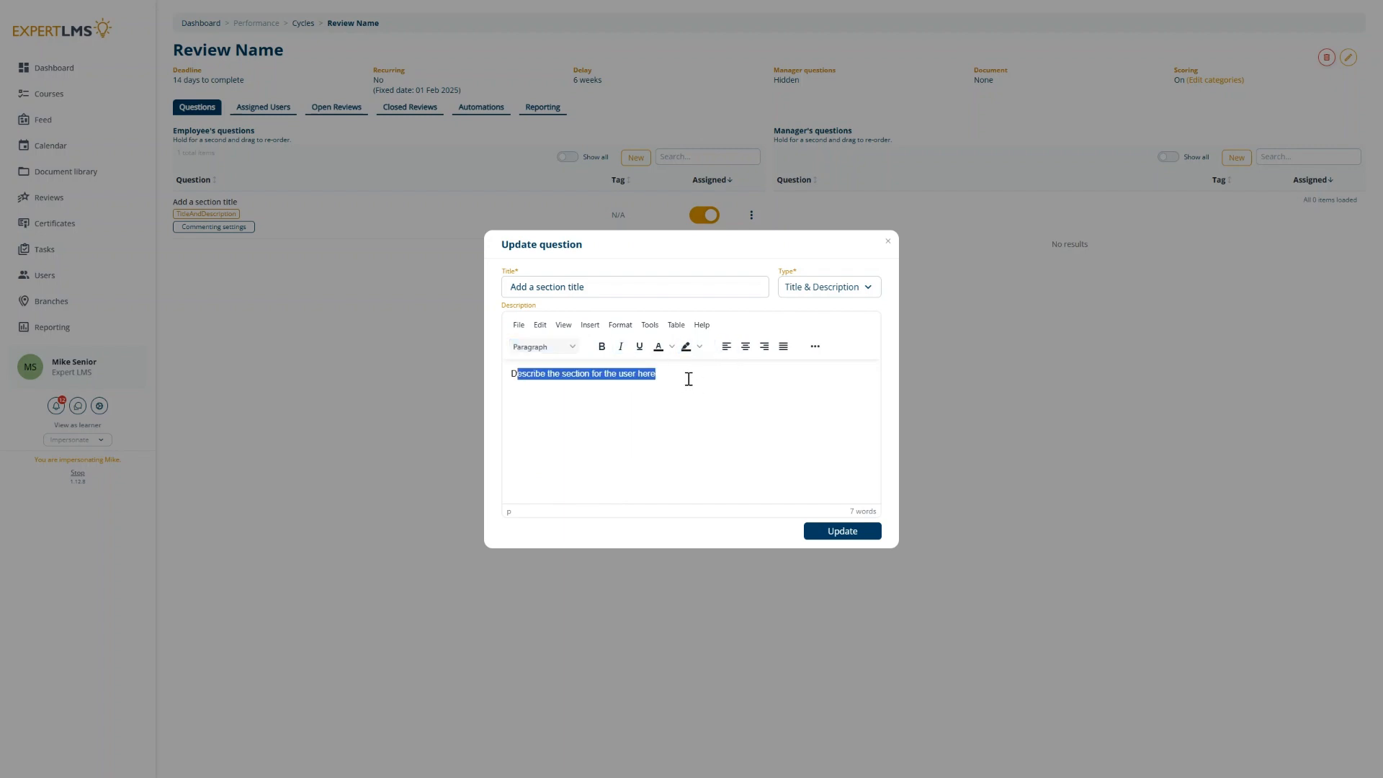
click(590, 328)
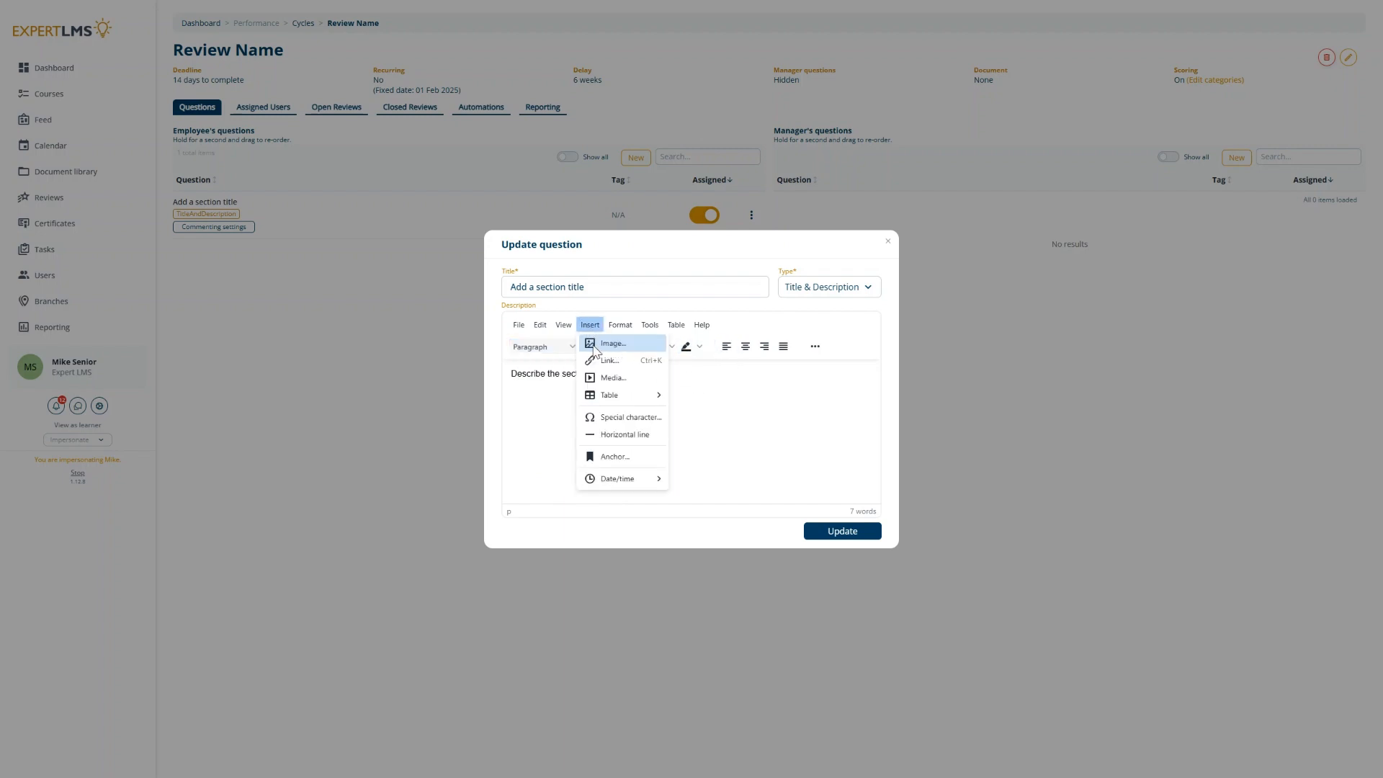
click(816, 412)
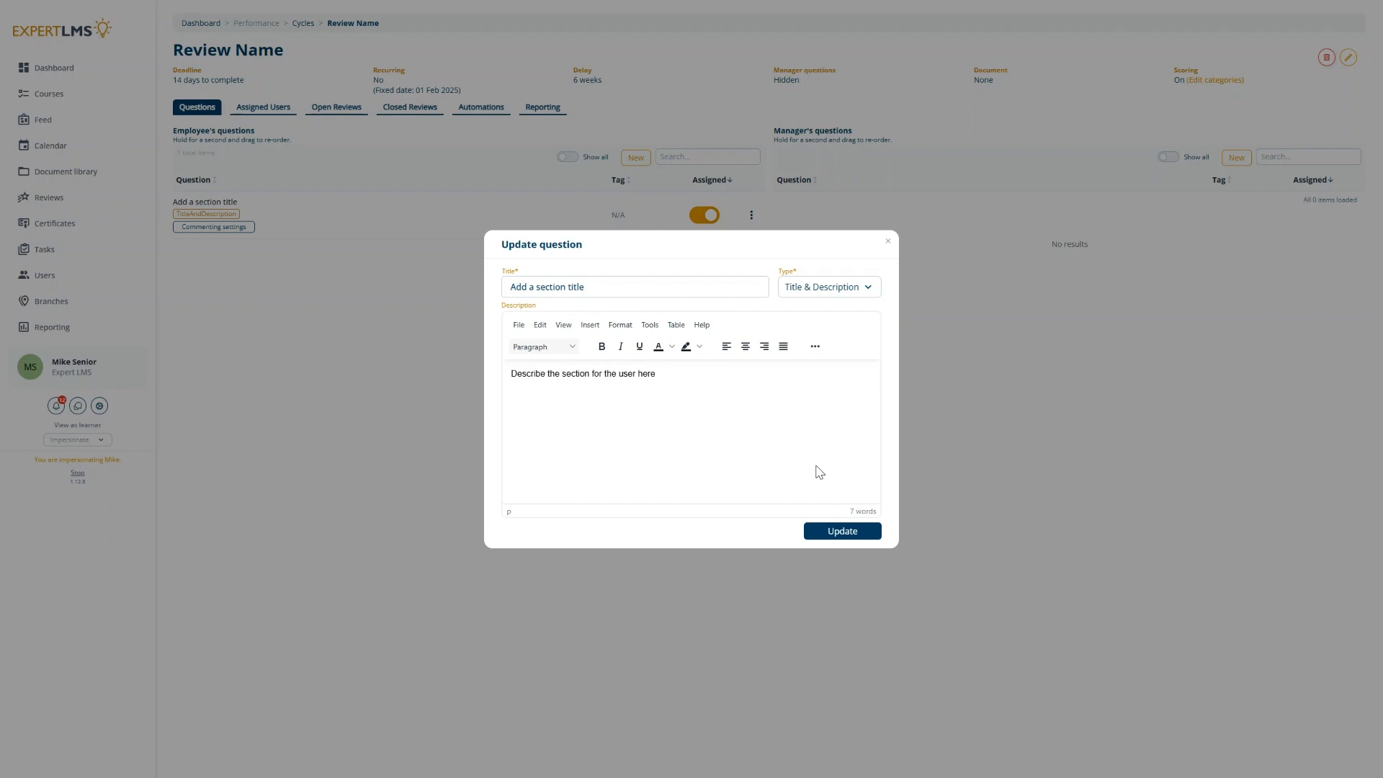
click(843, 531)
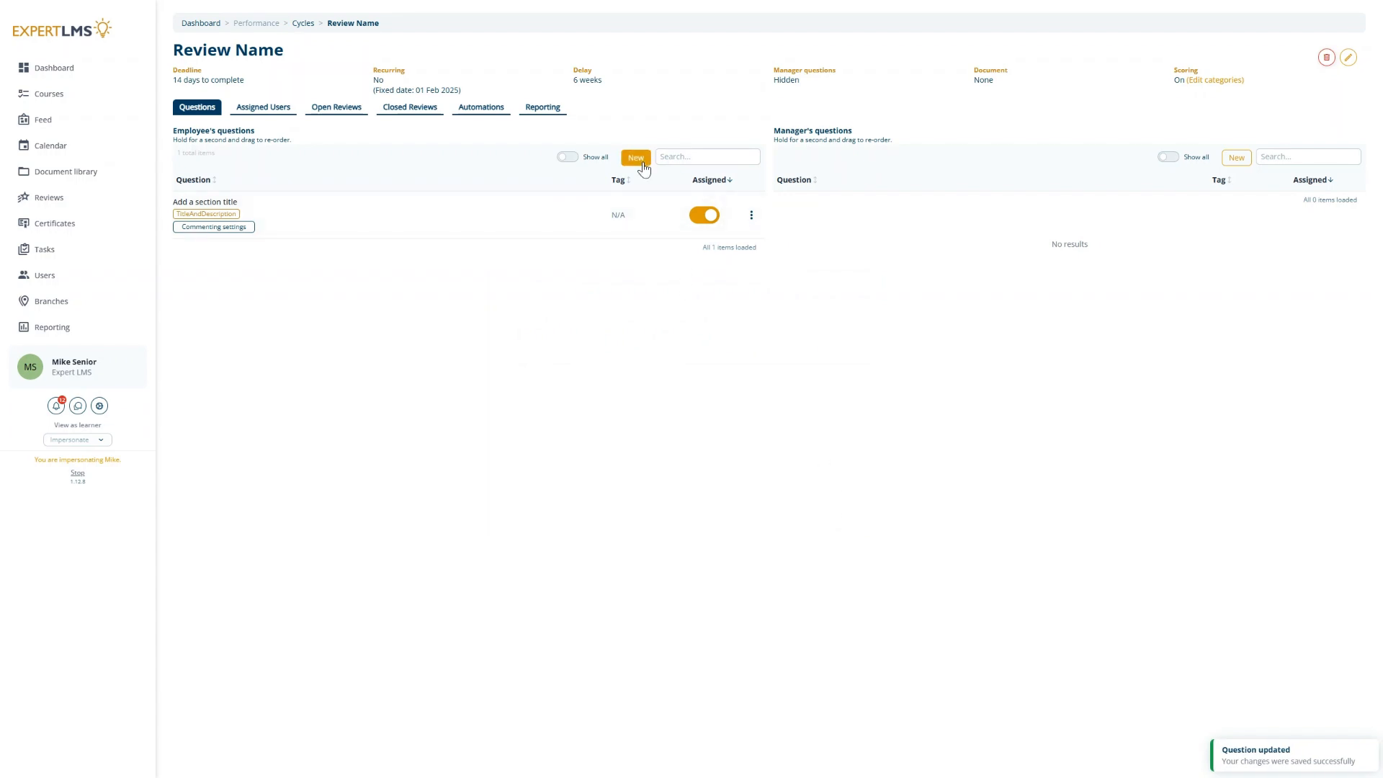
Step: Start a new multiple choice employee question with the text "Type your question in this box"
click(638, 158)
click(822, 402)
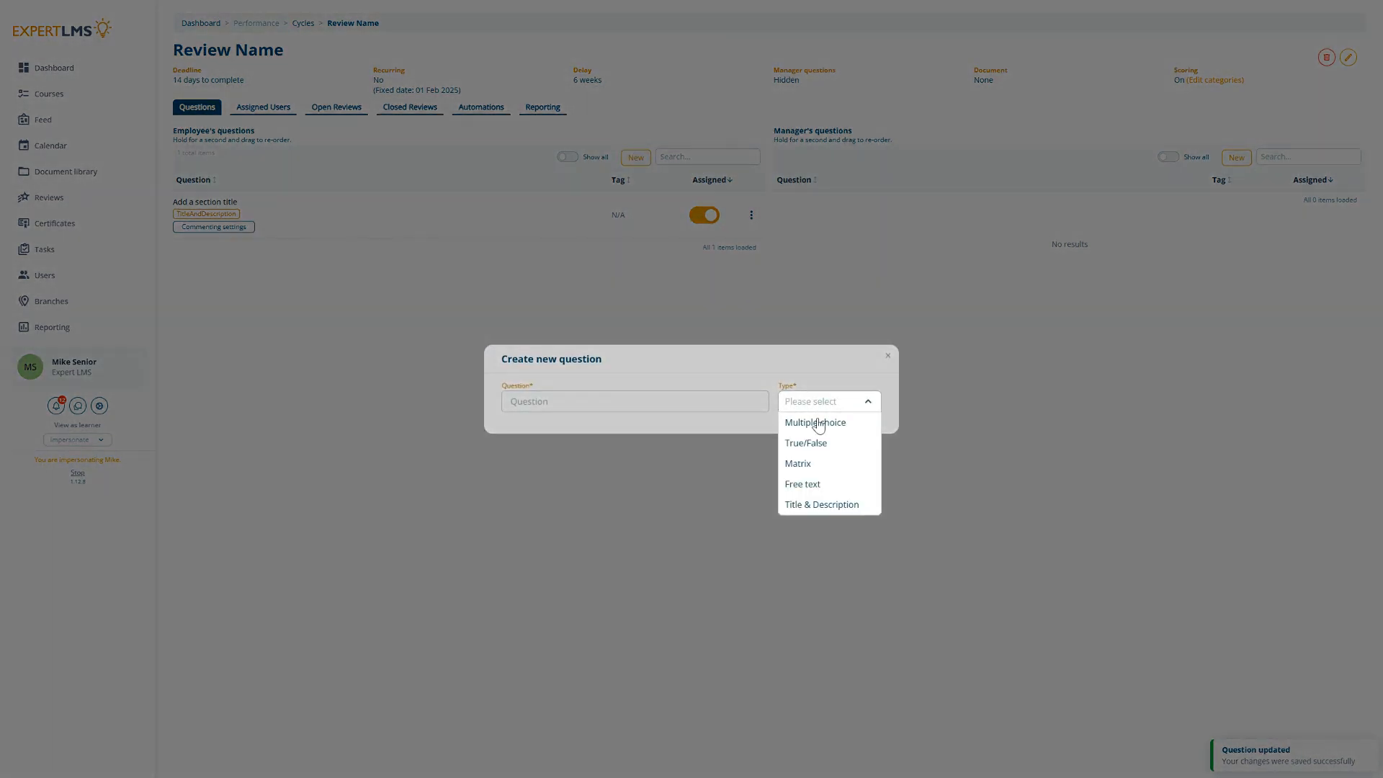
click(807, 426)
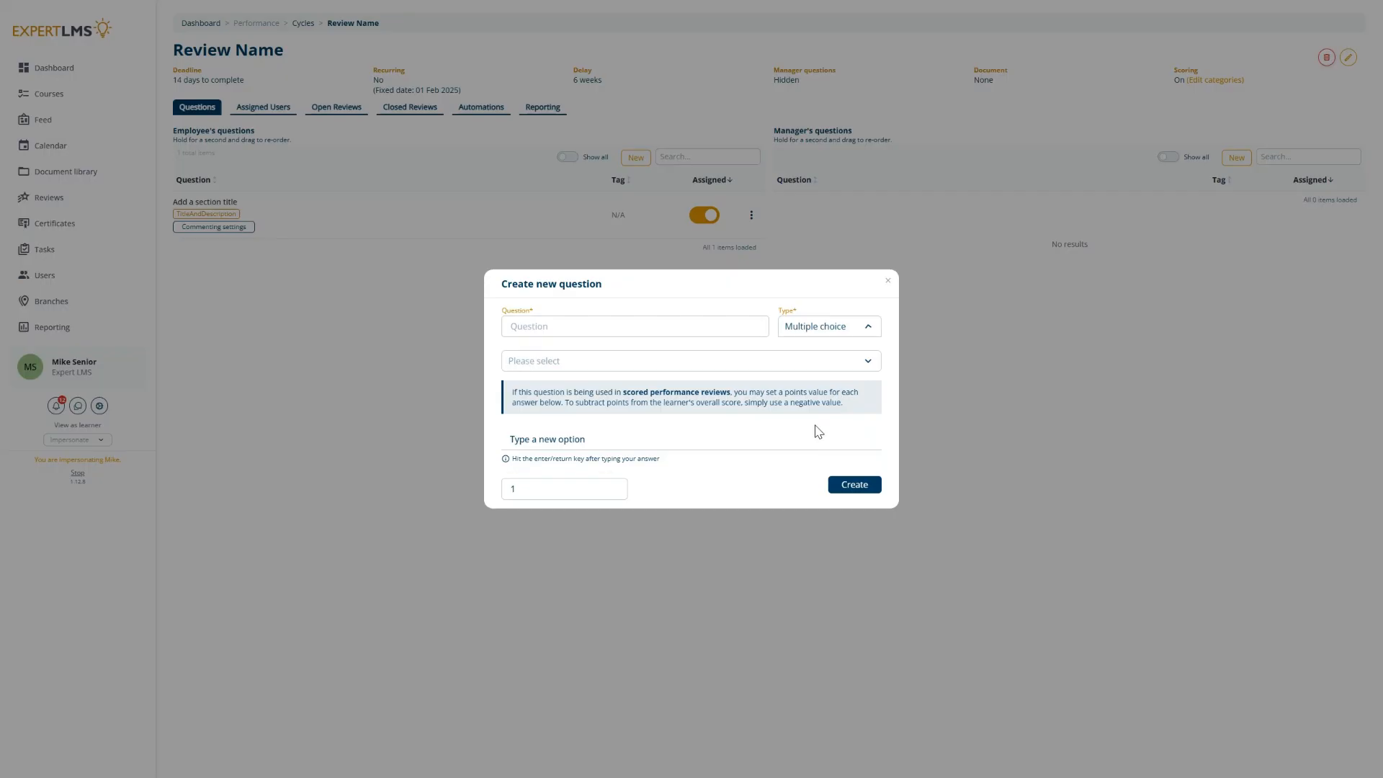
click(663, 327)
text(Type your )
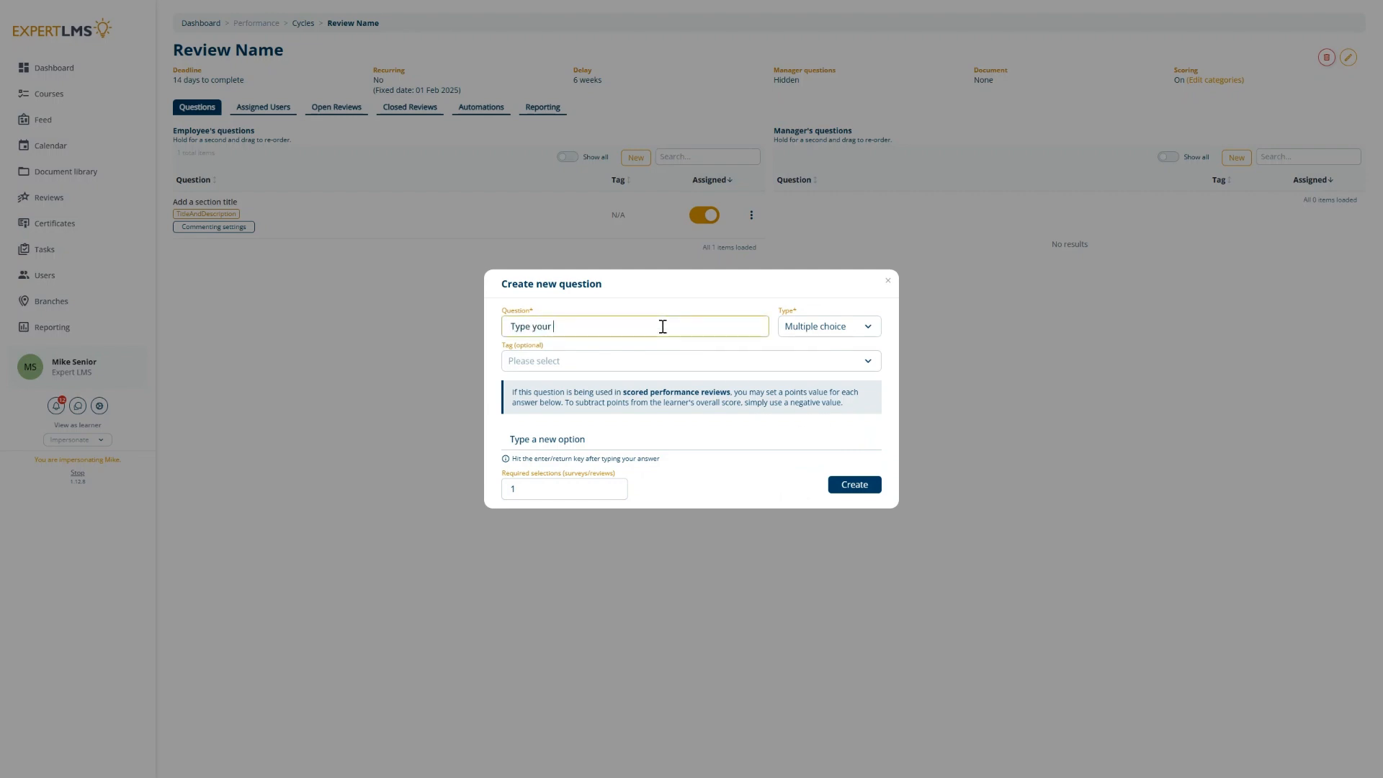
text(question in this box)
drag(515, 460, 666, 468)
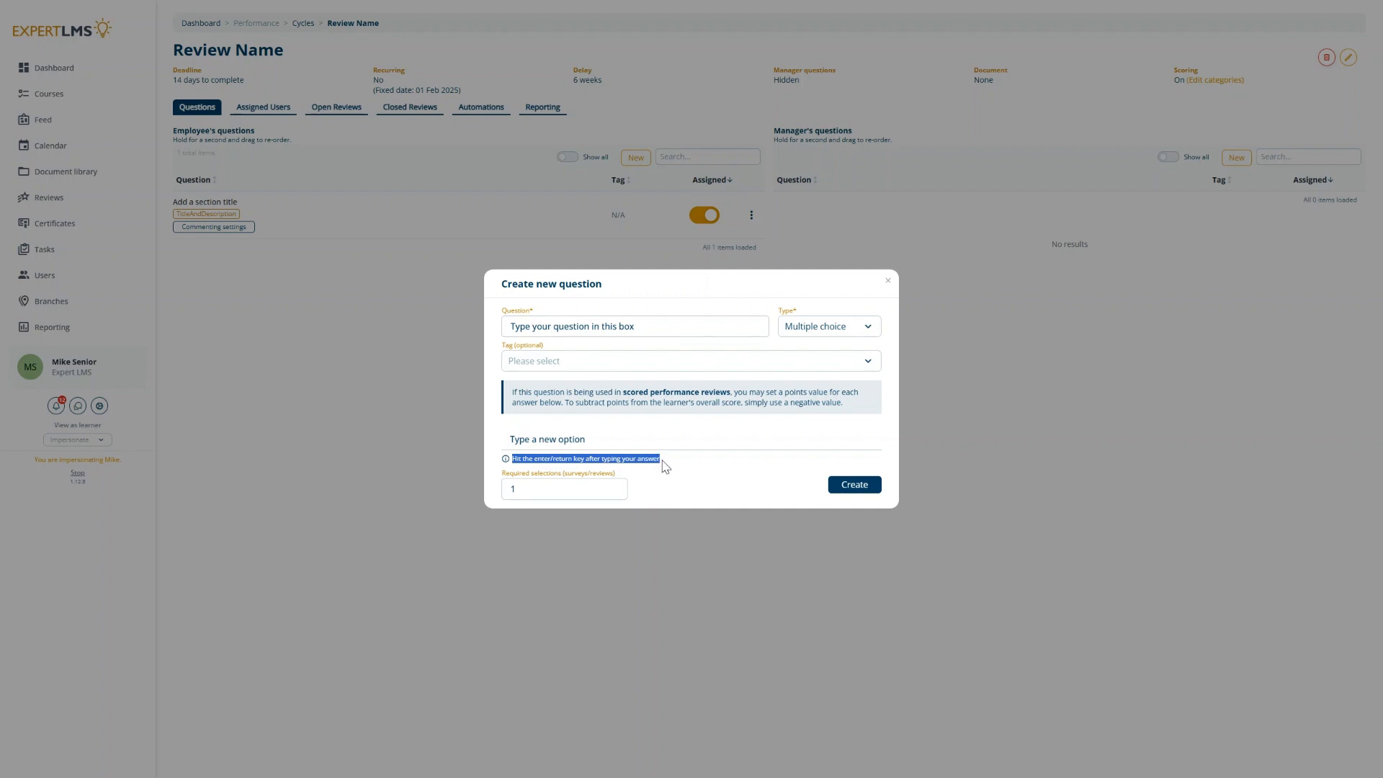
Step: Add the answer options Yes, No and Maybe to the multiple choice question
click(587, 446)
text(Y)
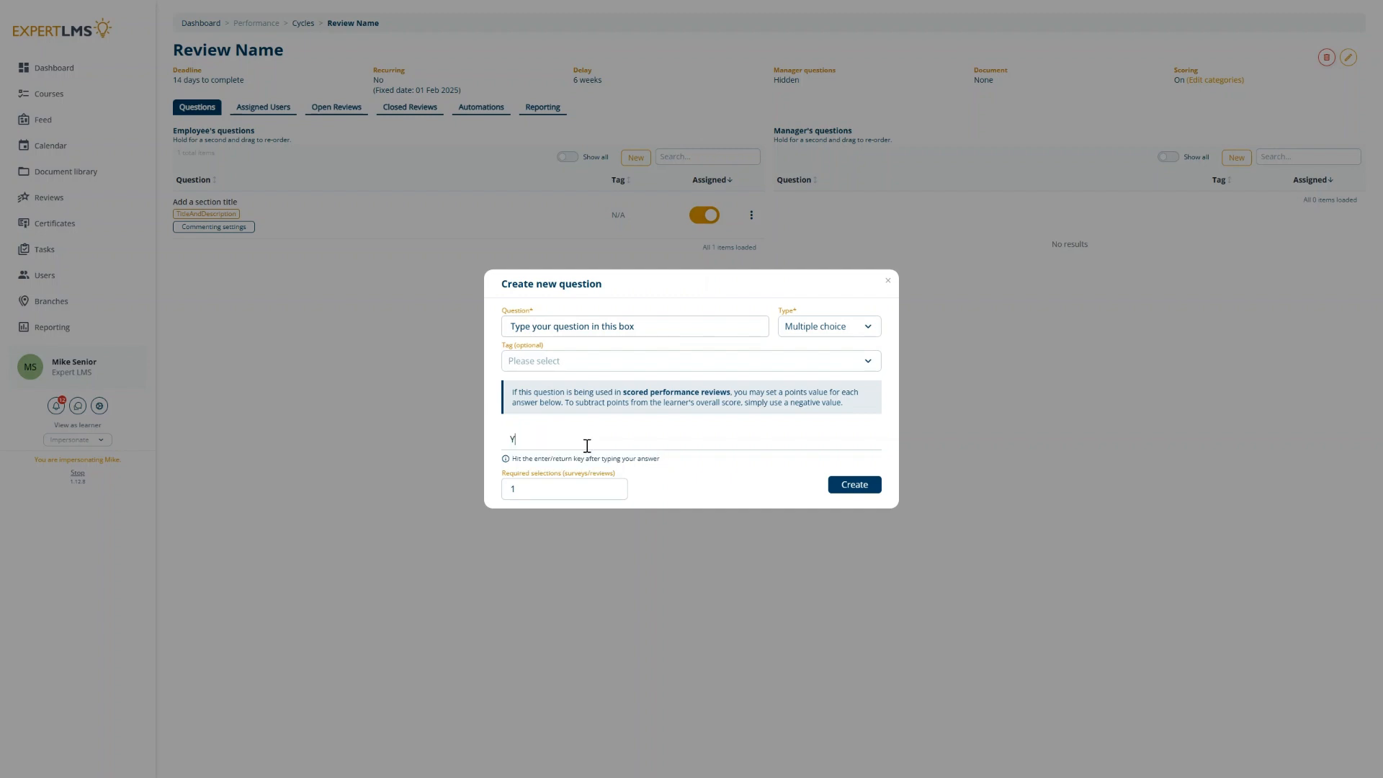
text(es)
key(Return)
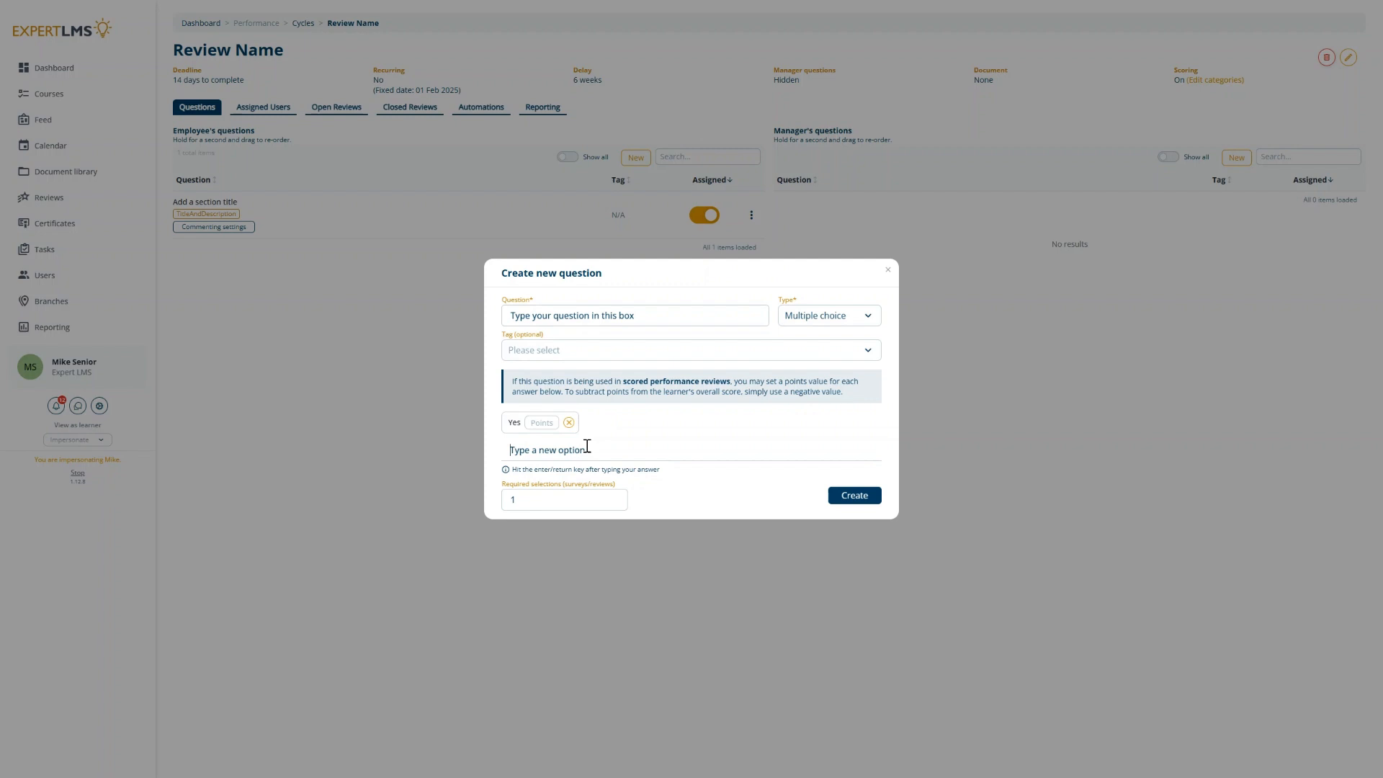
text(No)
key(Return)
text(Maybe)
key(Return)
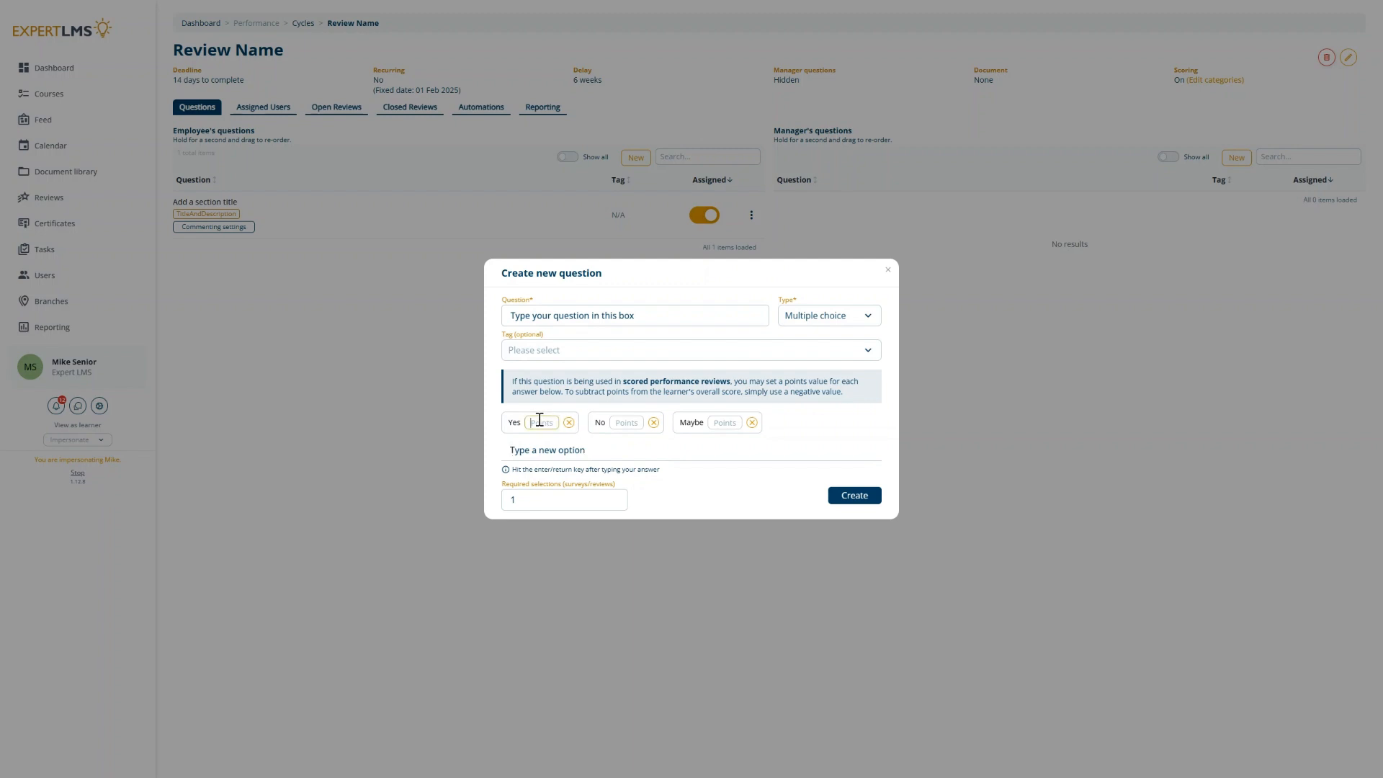
Step: Give the options Yes 10, No 5 and Maybe 1 points
text(10)
click(632, 421)
text(5)
click(717, 423)
text(1)
Step: Create a new tag "Test Tag" and assign it to the question
click(597, 352)
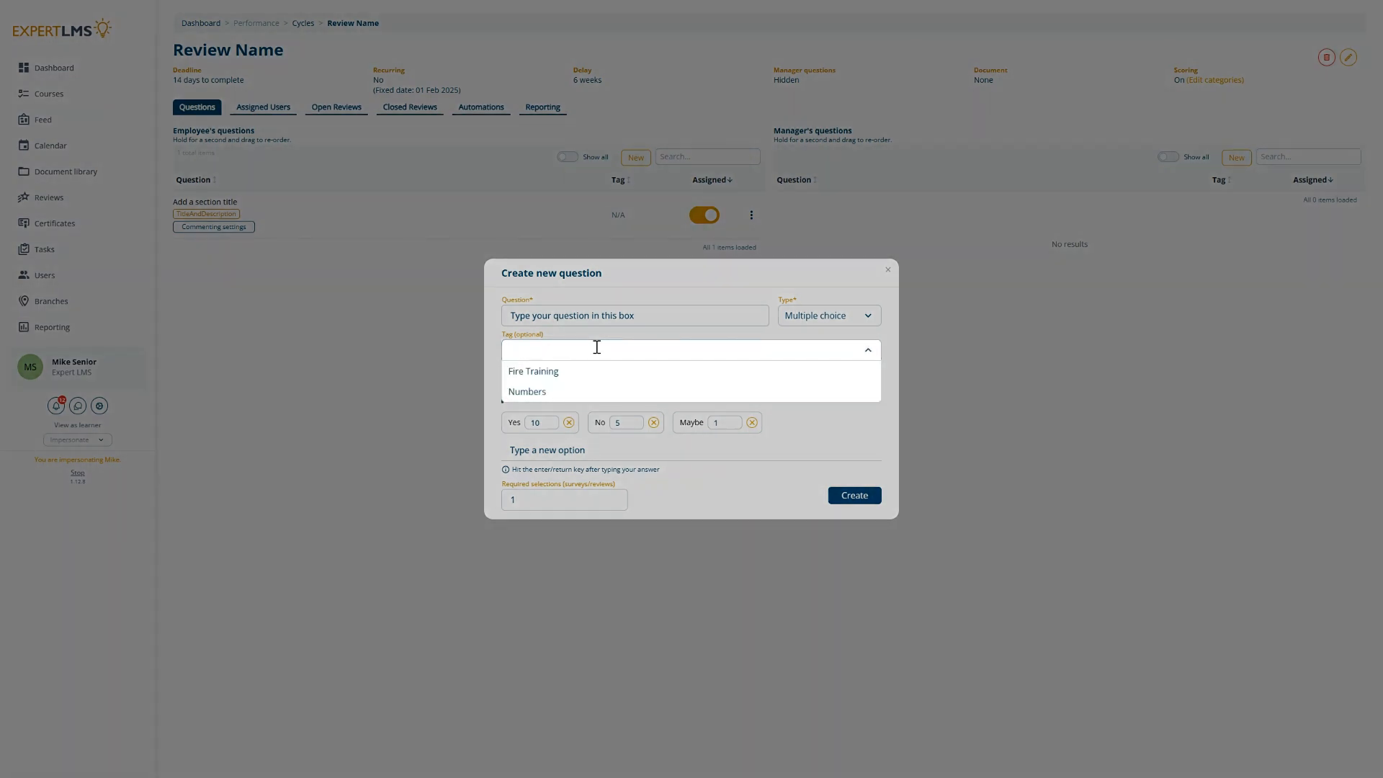
text(Test Tag)
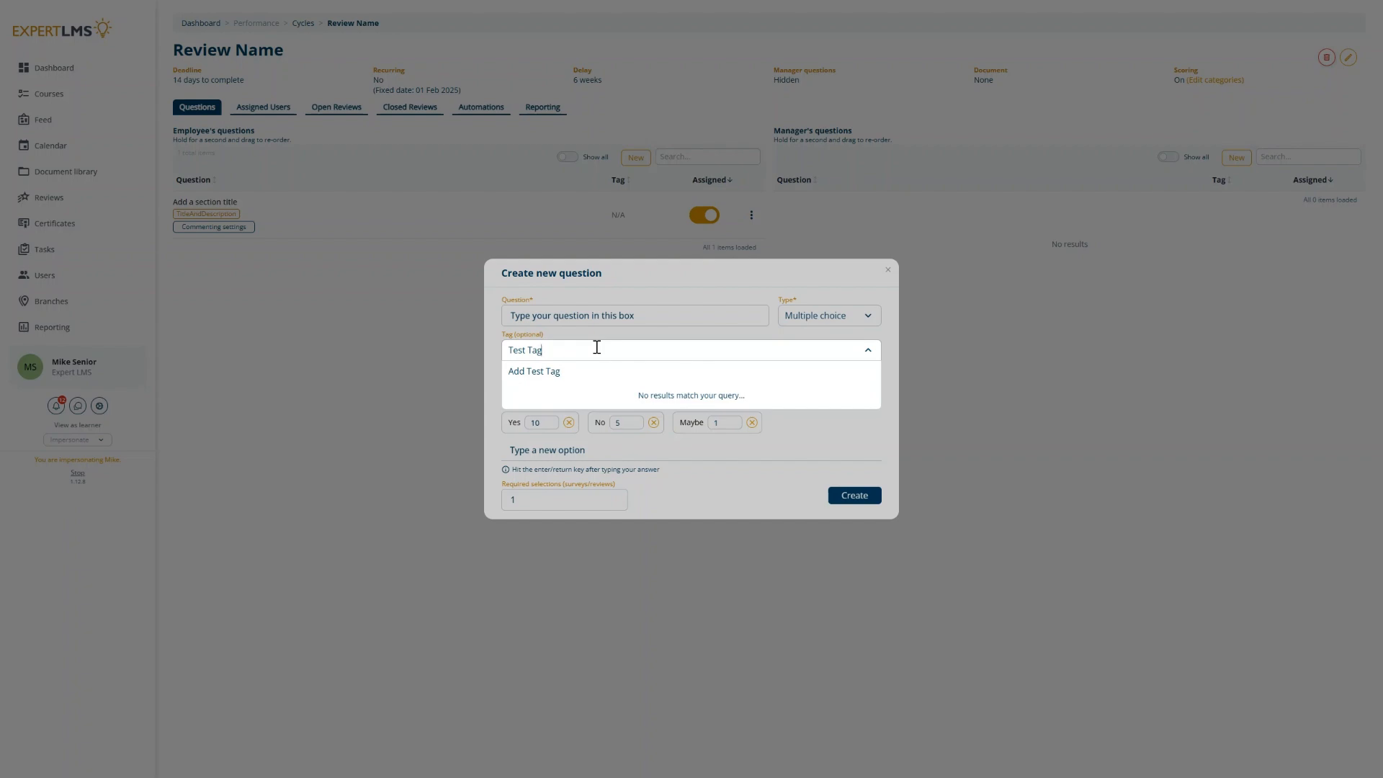
key(Return)
click(596, 349)
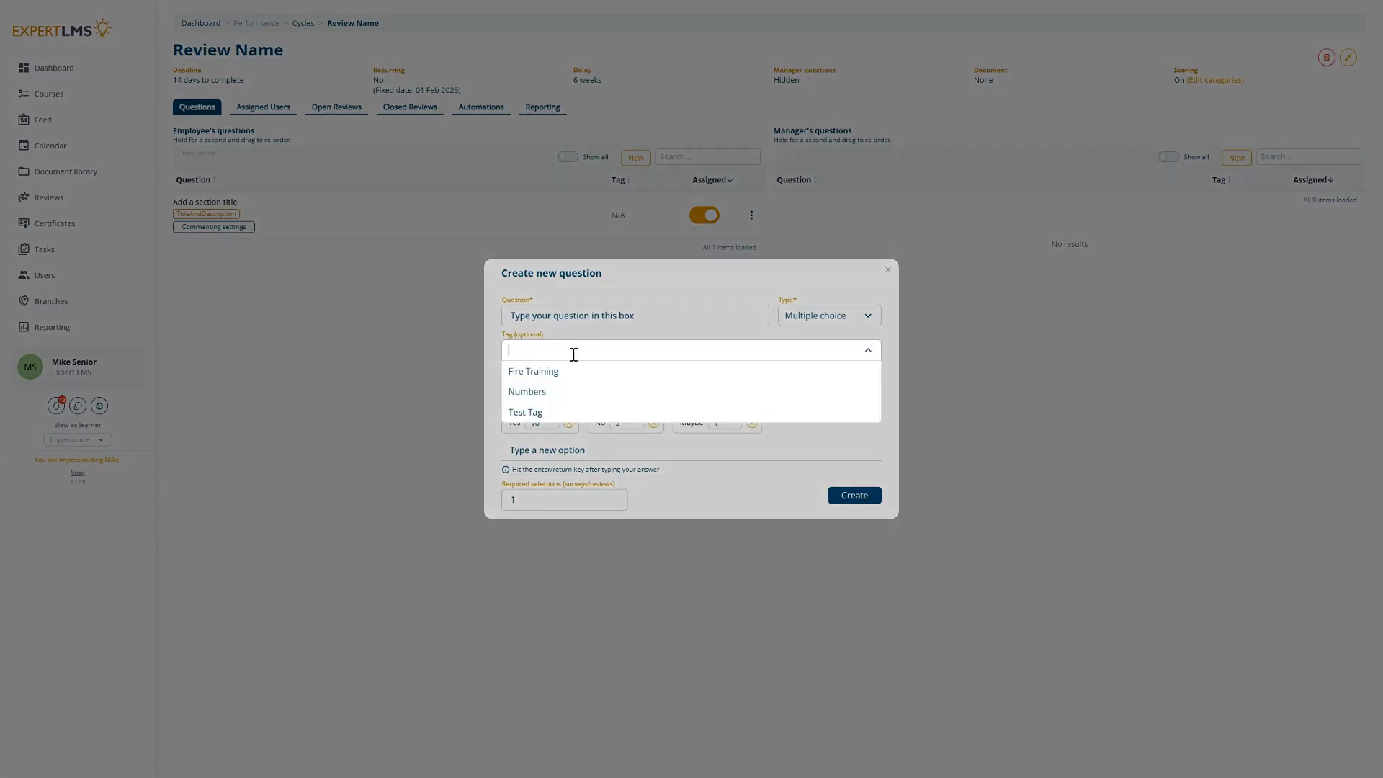
click(530, 391)
click(566, 350)
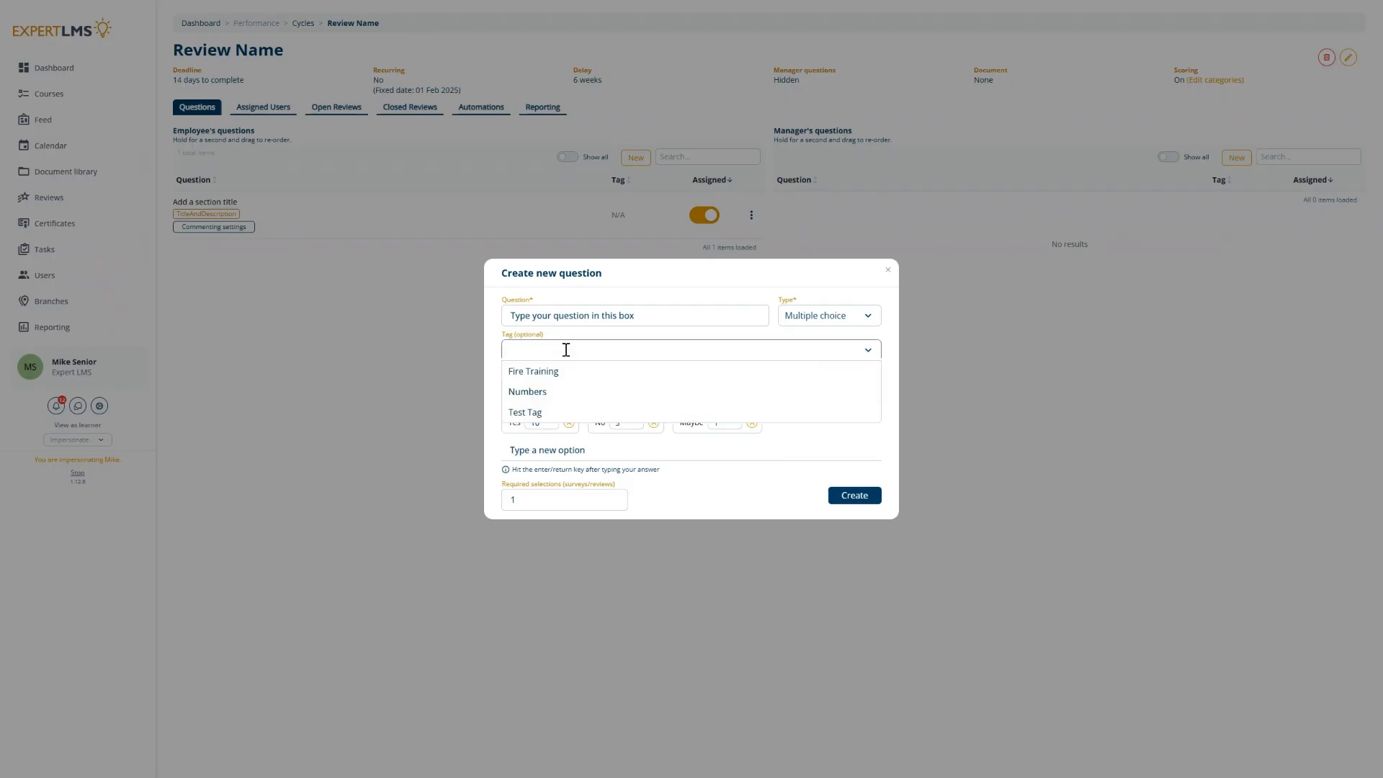
click(530, 412)
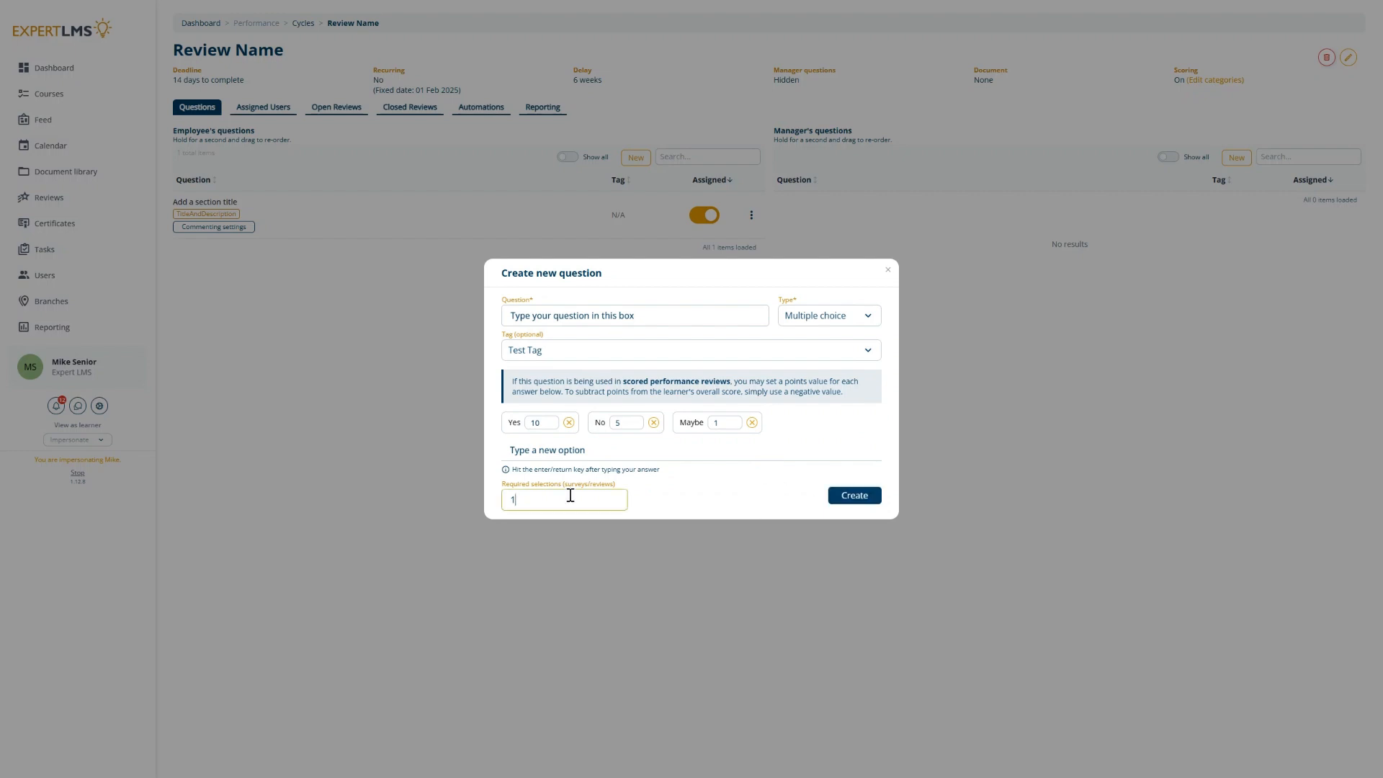
Step: Set the required selections to 3 and create the multiple choice question
key(BackSpace)
text(3)
click(710, 497)
click(854, 496)
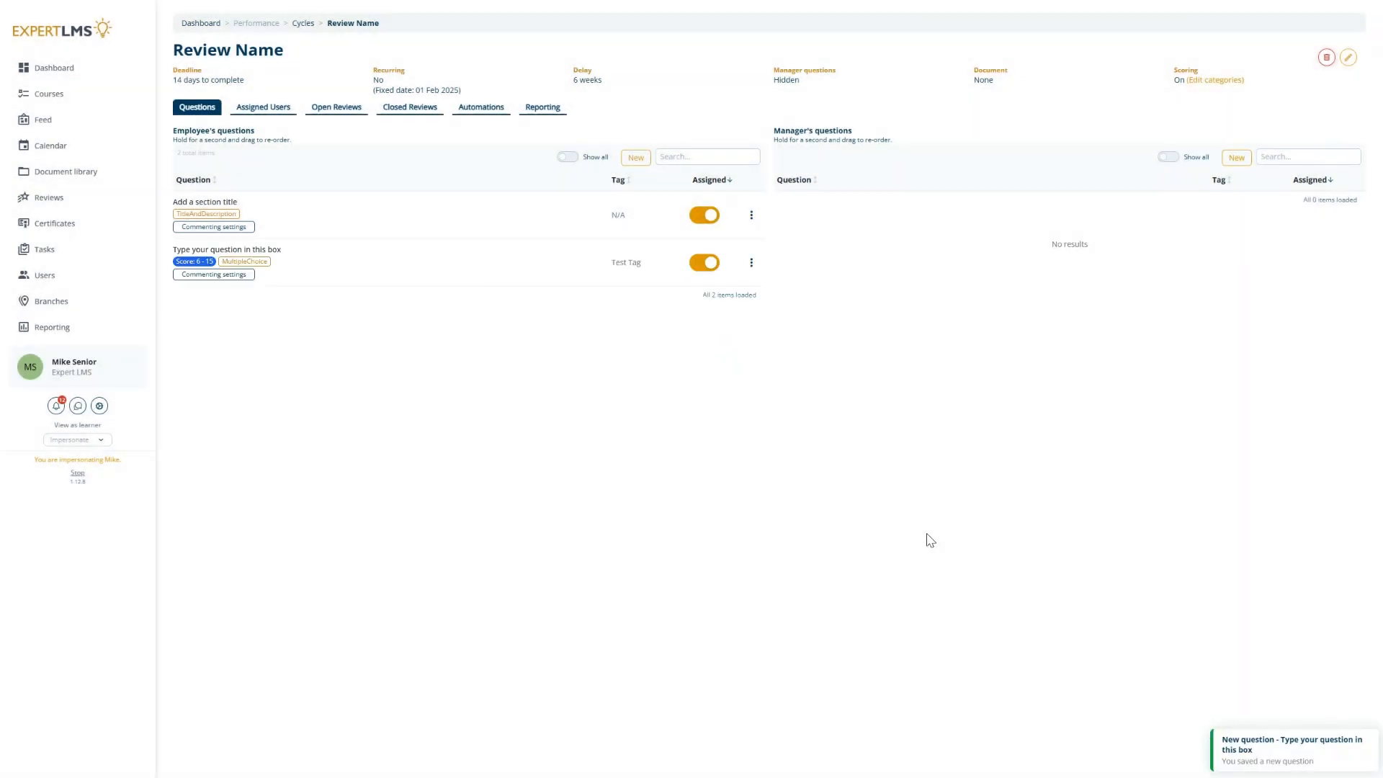
Step: Start a new True/False employee question with the text "Type the question here"
click(635, 158)
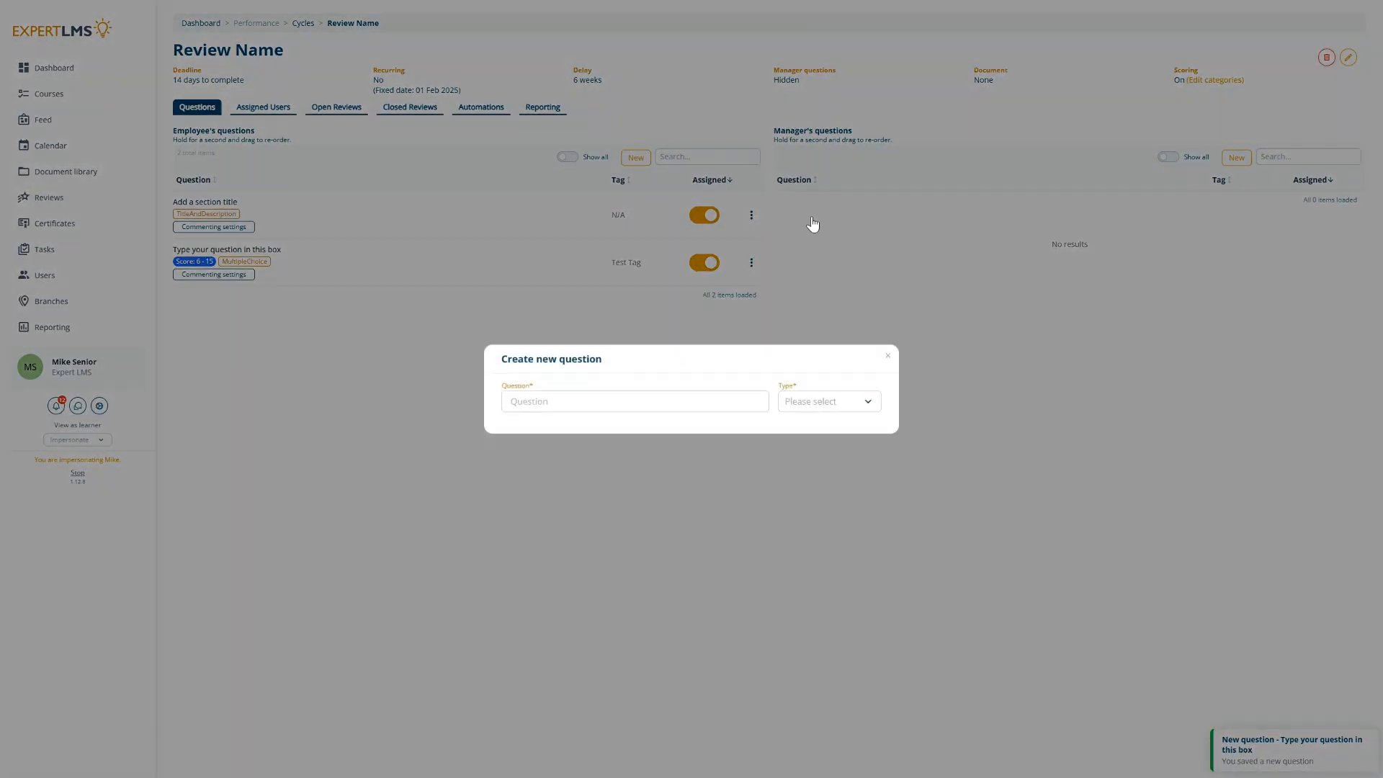
click(843, 410)
click(822, 443)
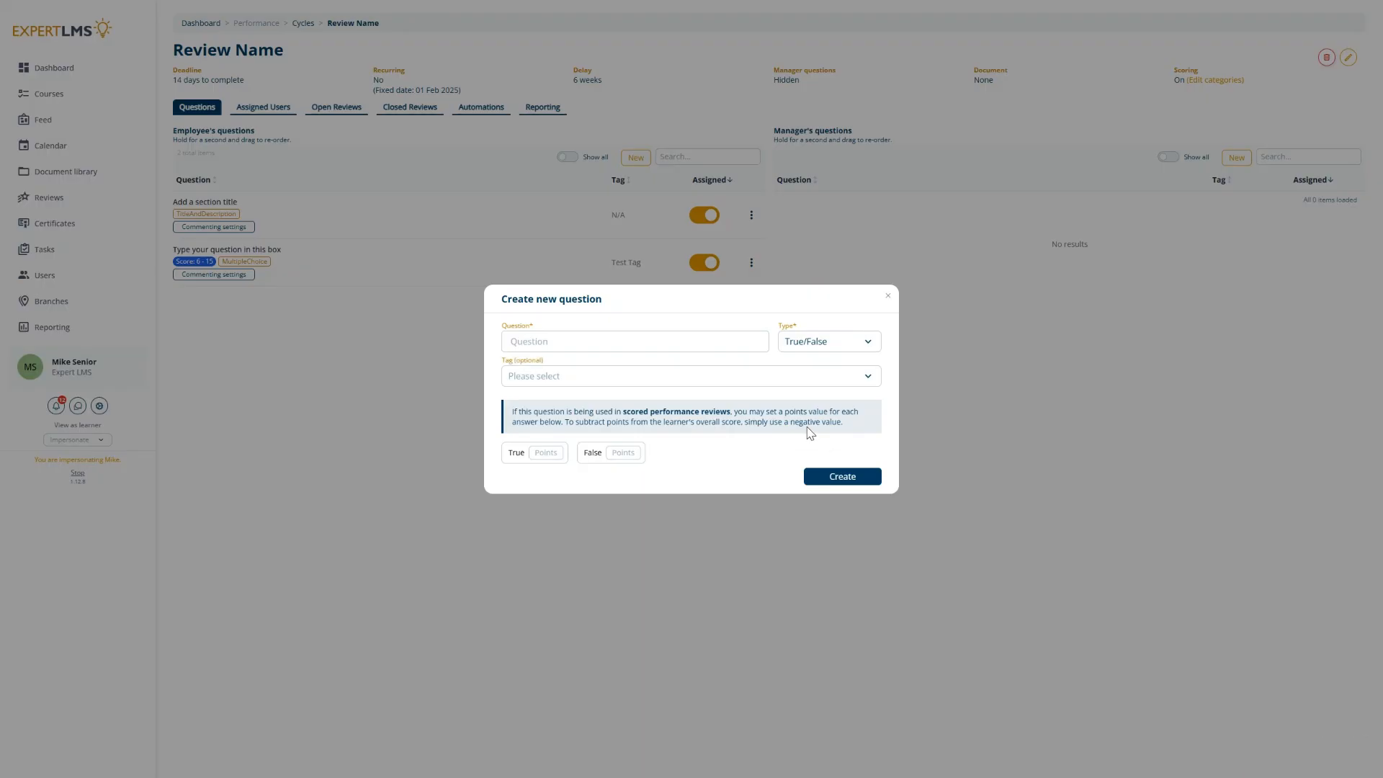
text(T)
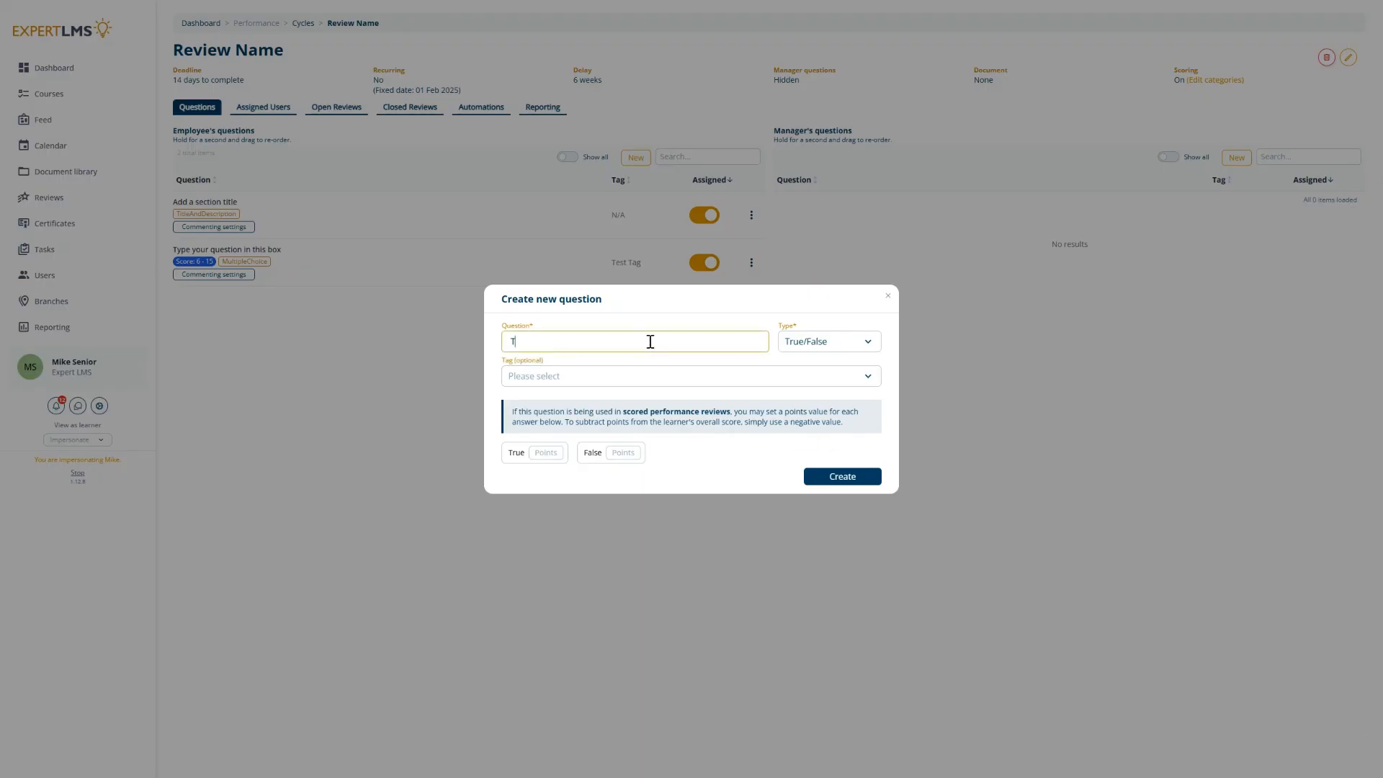
text(ype the question here)
Step: Tag it Test Tag, score True 10 and False 5 points, and create the question
click(618, 379)
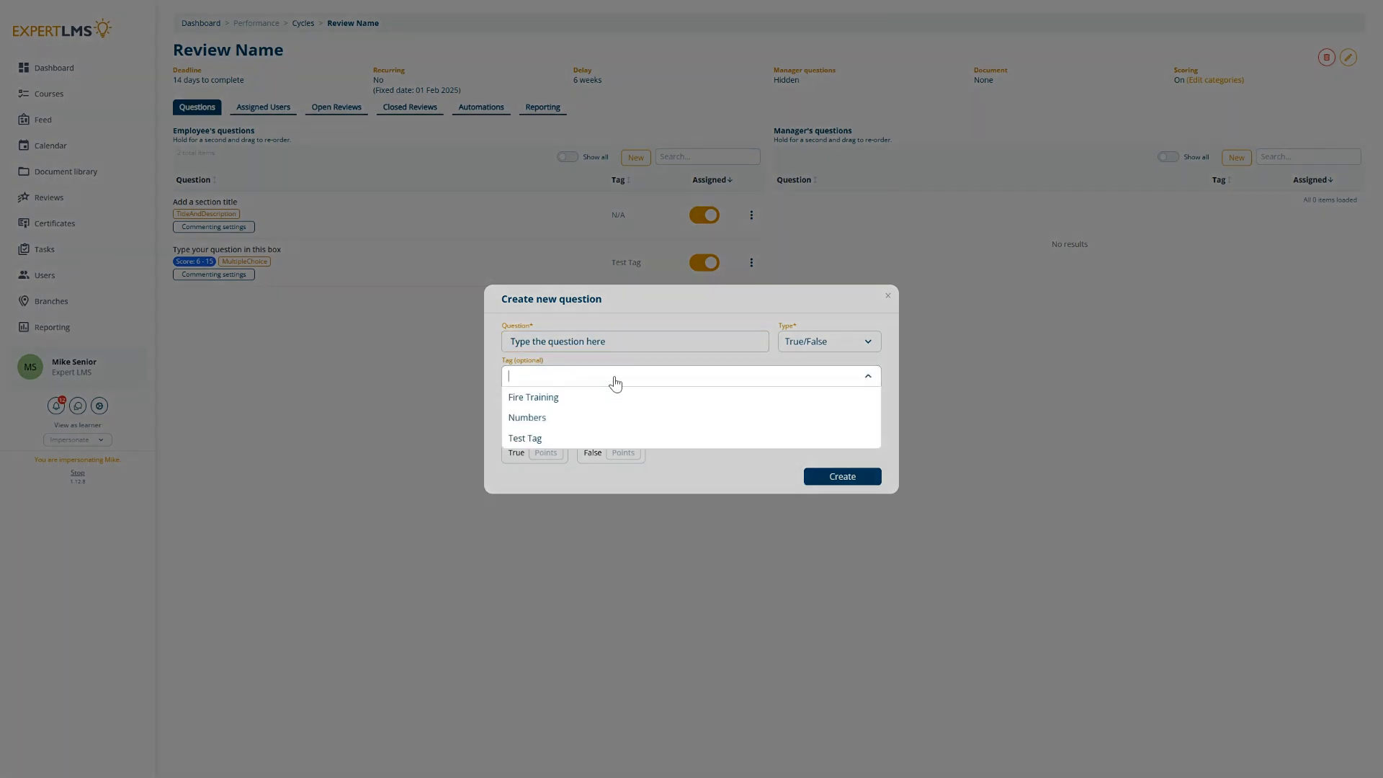
click(530, 438)
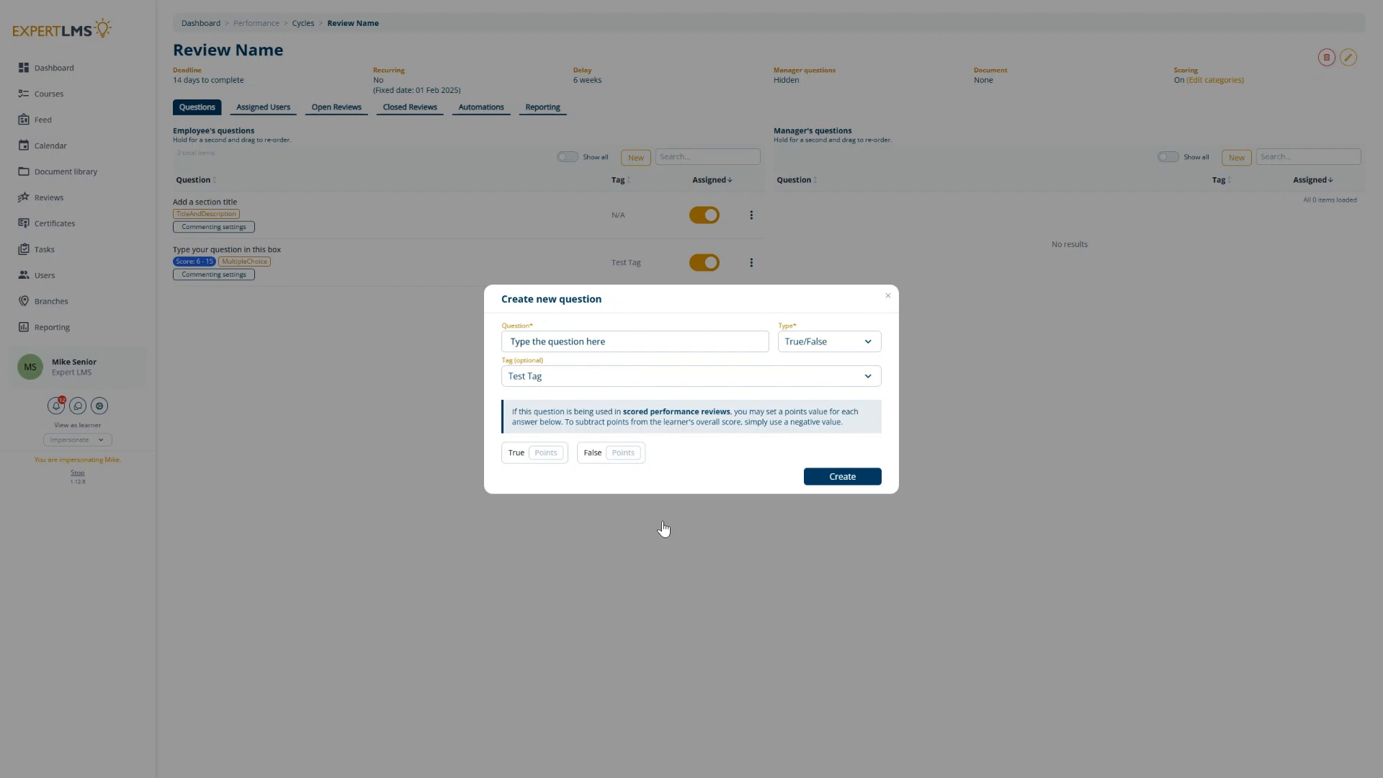
click(554, 453)
text(10)
text(5)
click(868, 478)
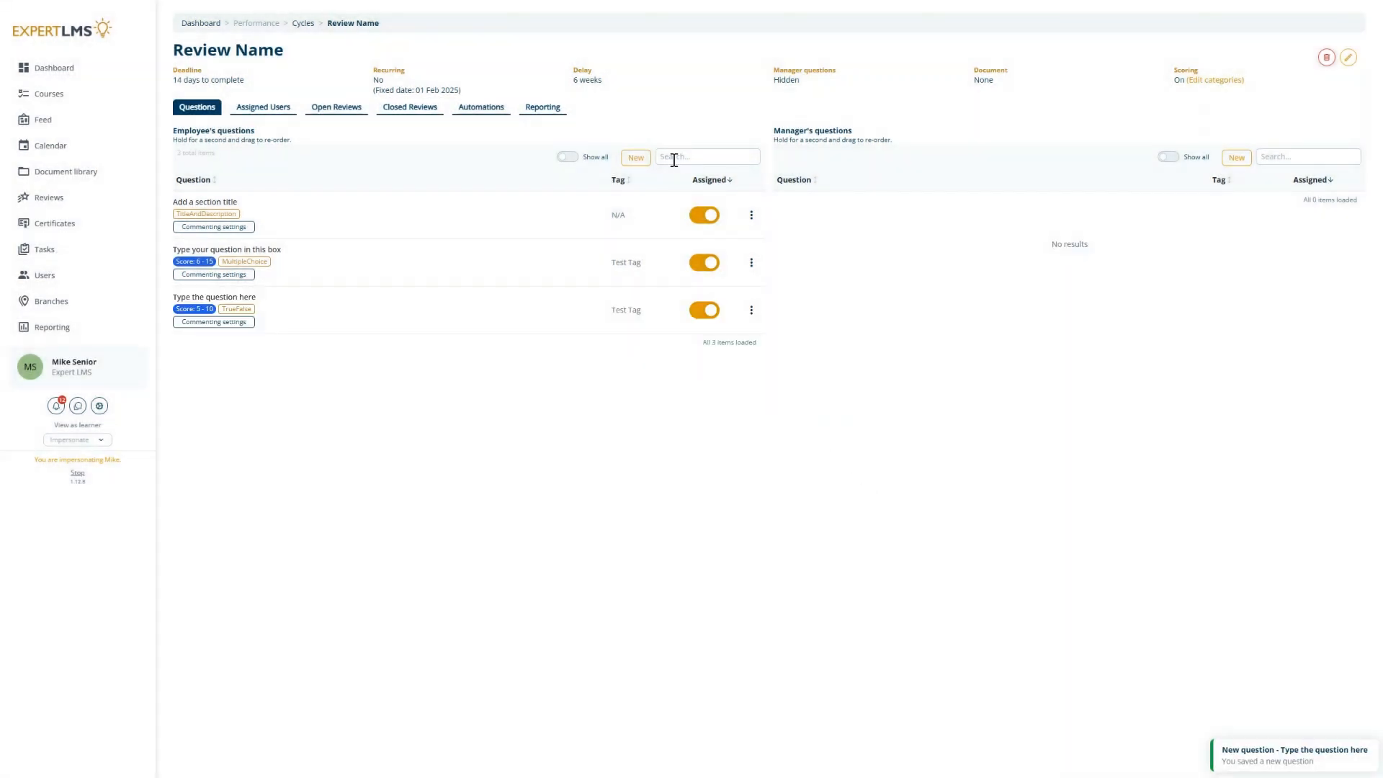
Step: Start a new Matrix employee question with the text "Type the question" and tag it Test Tag
click(635, 157)
click(822, 408)
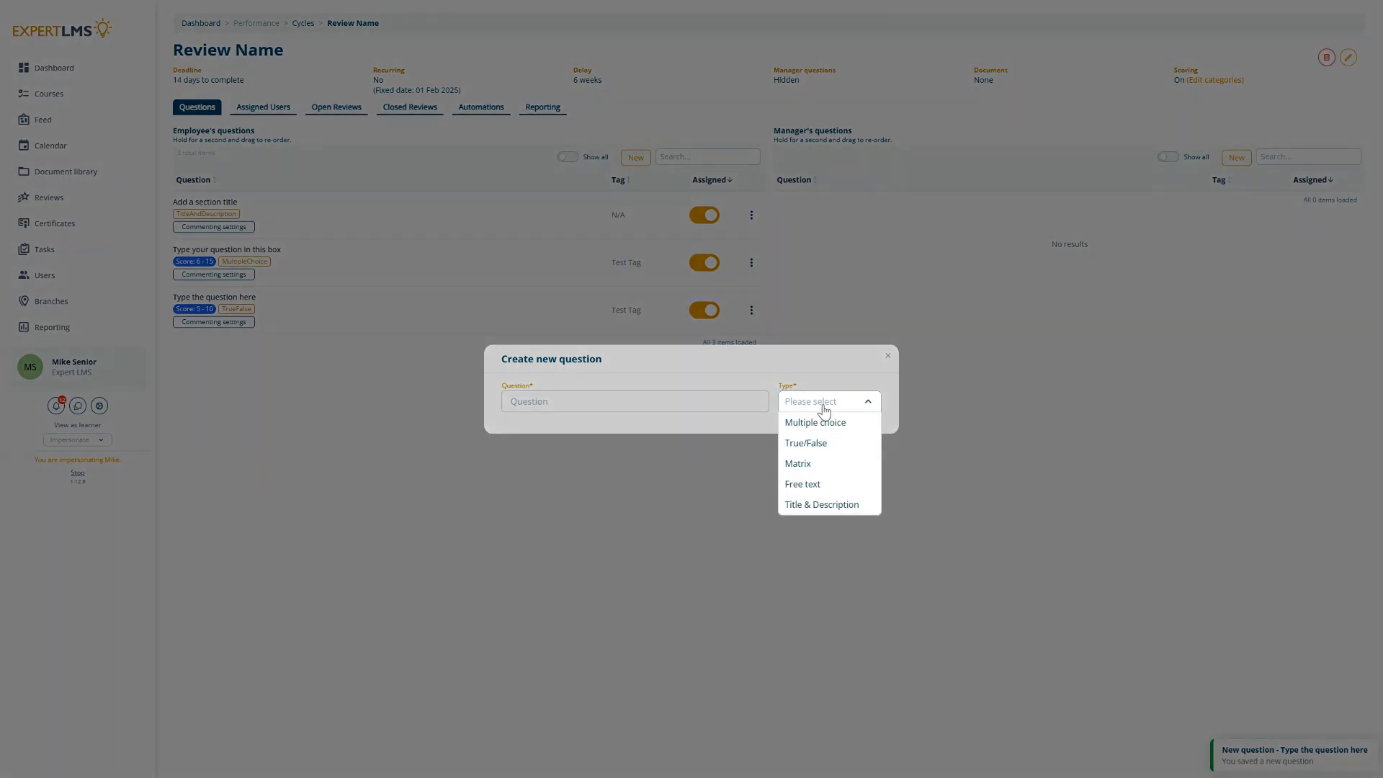
click(798, 464)
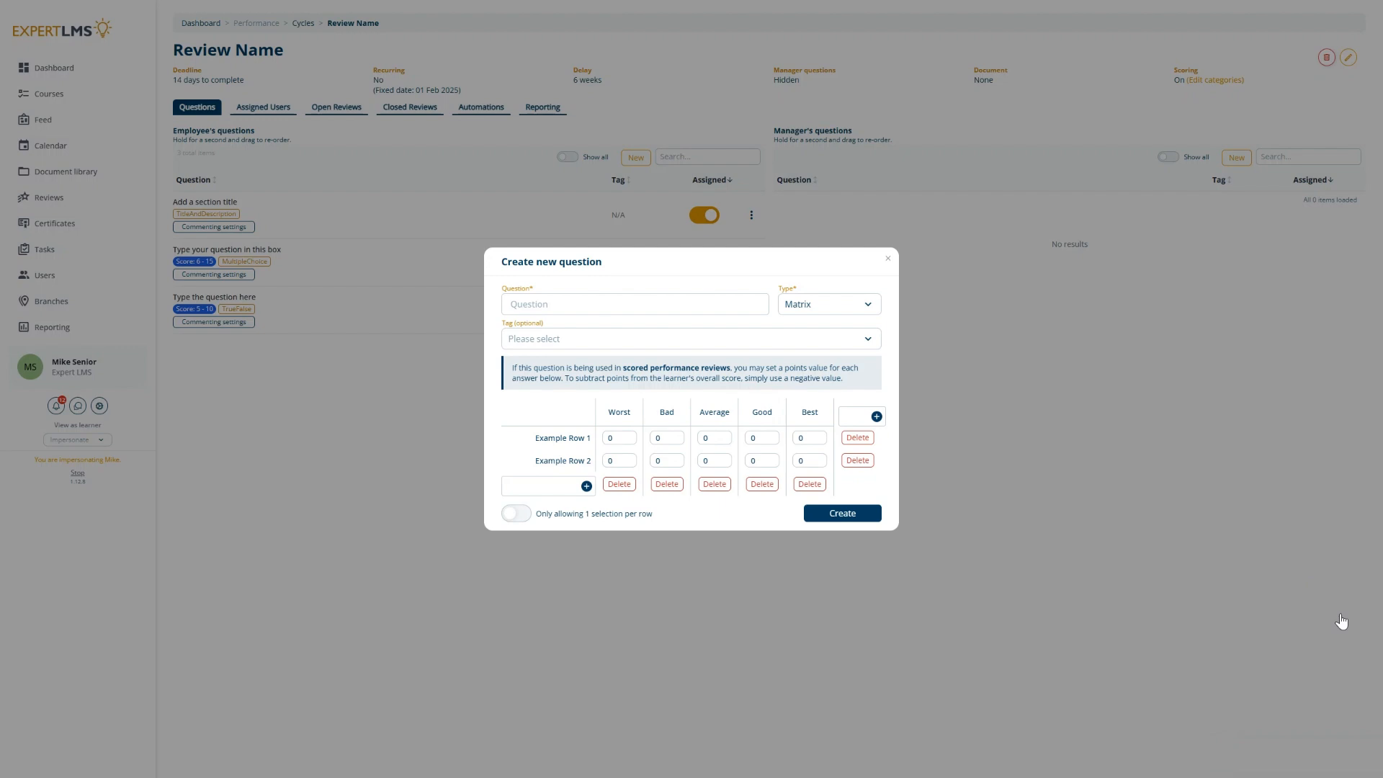
click(568, 302)
text(Y)
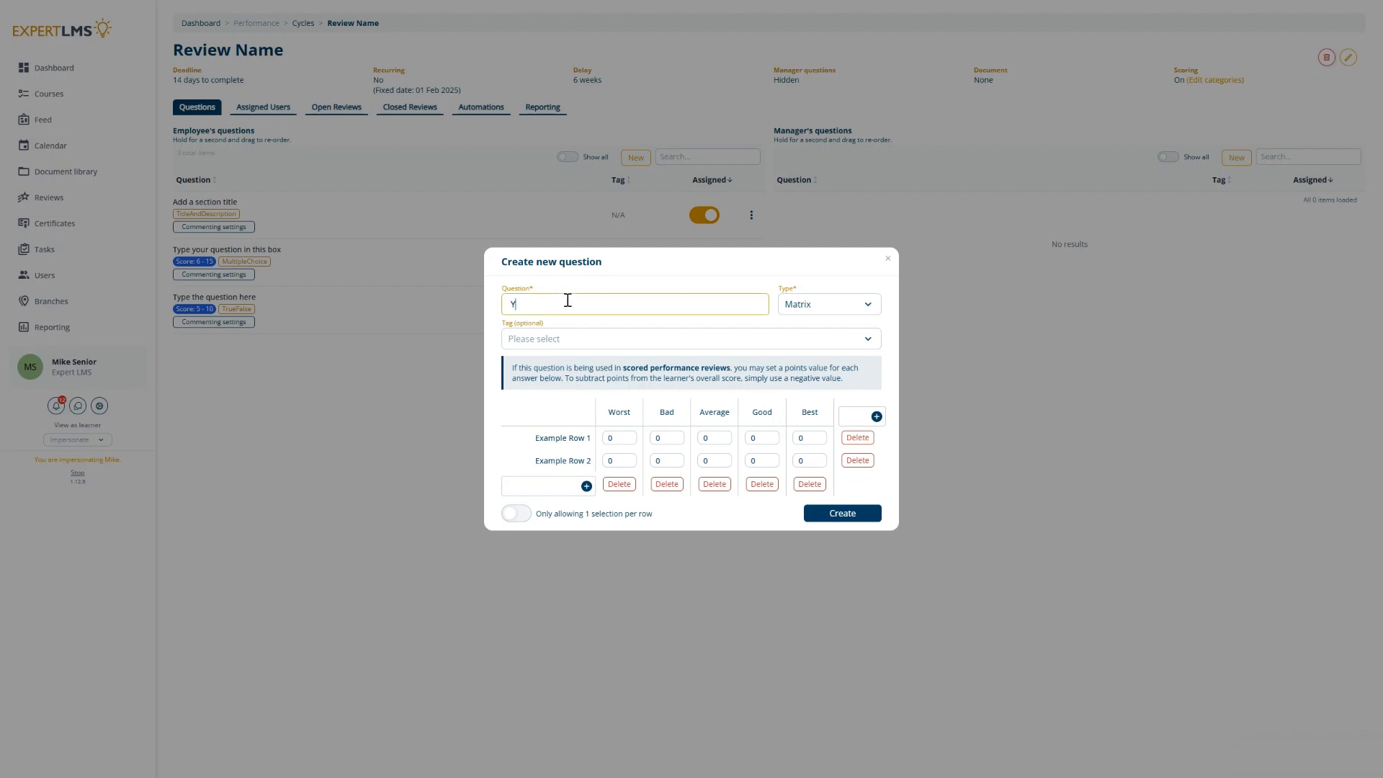
text(y)
key(BackSpace)
key(BackSpace)
text(Type the question)
click(529, 343)
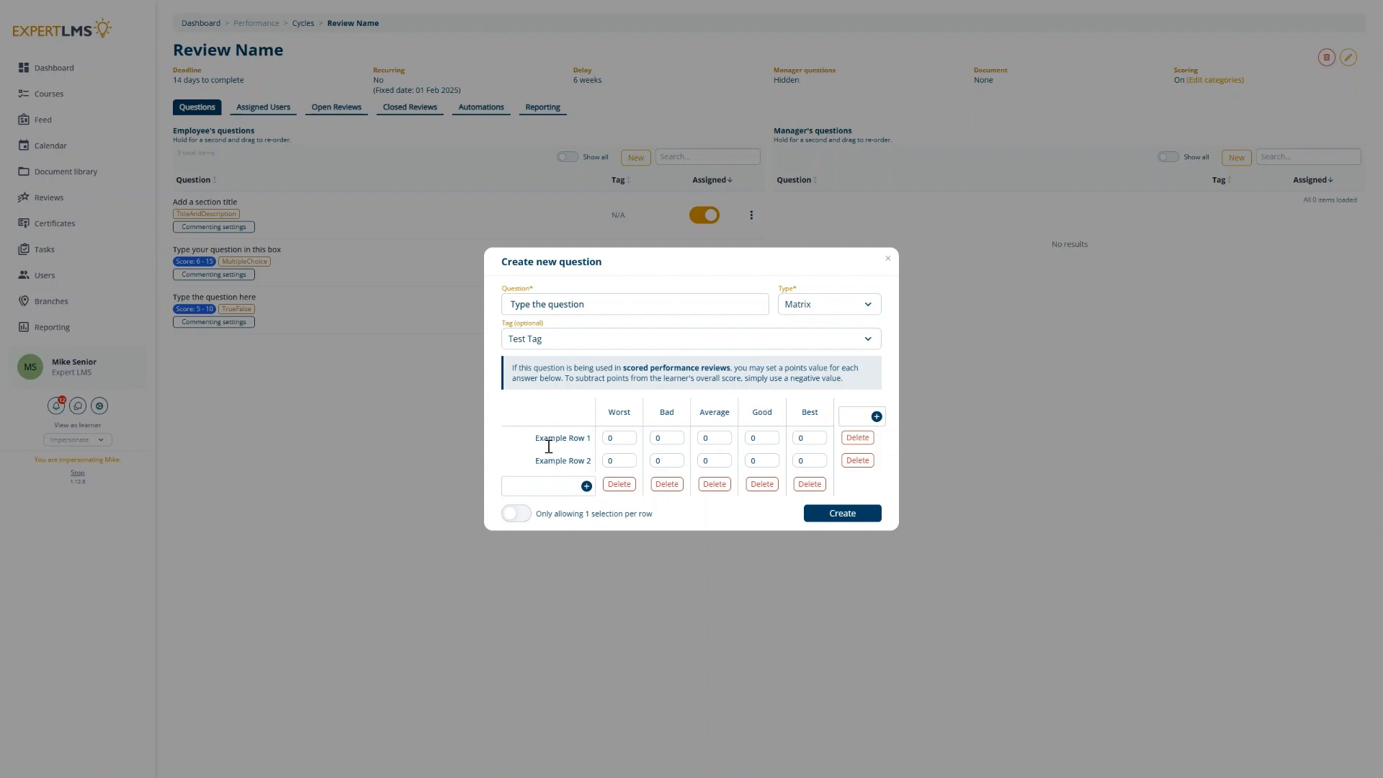
Step: Rename the answer columns to Yes, No and Maybe, and delete the Good and Best columns
double_click(624, 413)
key(BackSpace)
text(Yes)
double_click(666, 413)
key(BackSpace)
double_click(709, 414)
text(Maybe)
click(761, 483)
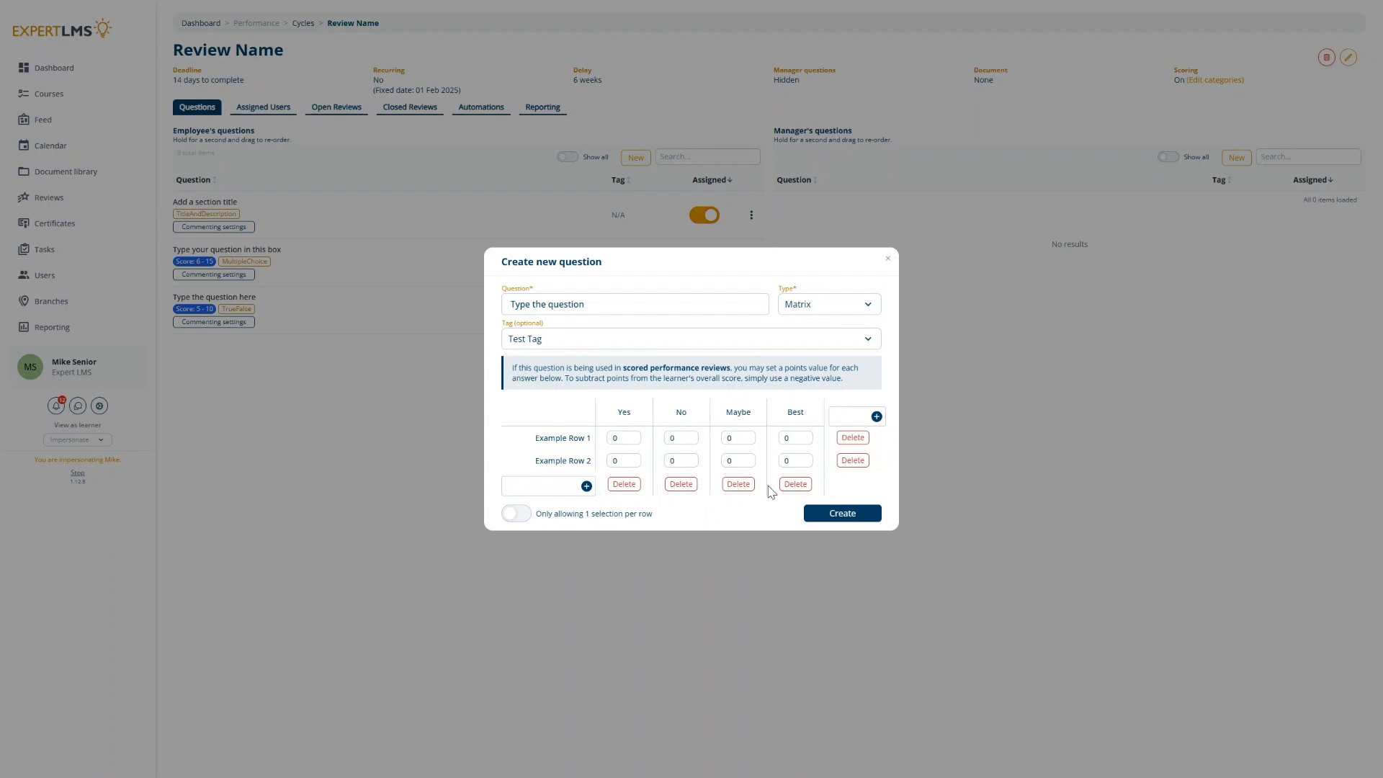
click(794, 486)
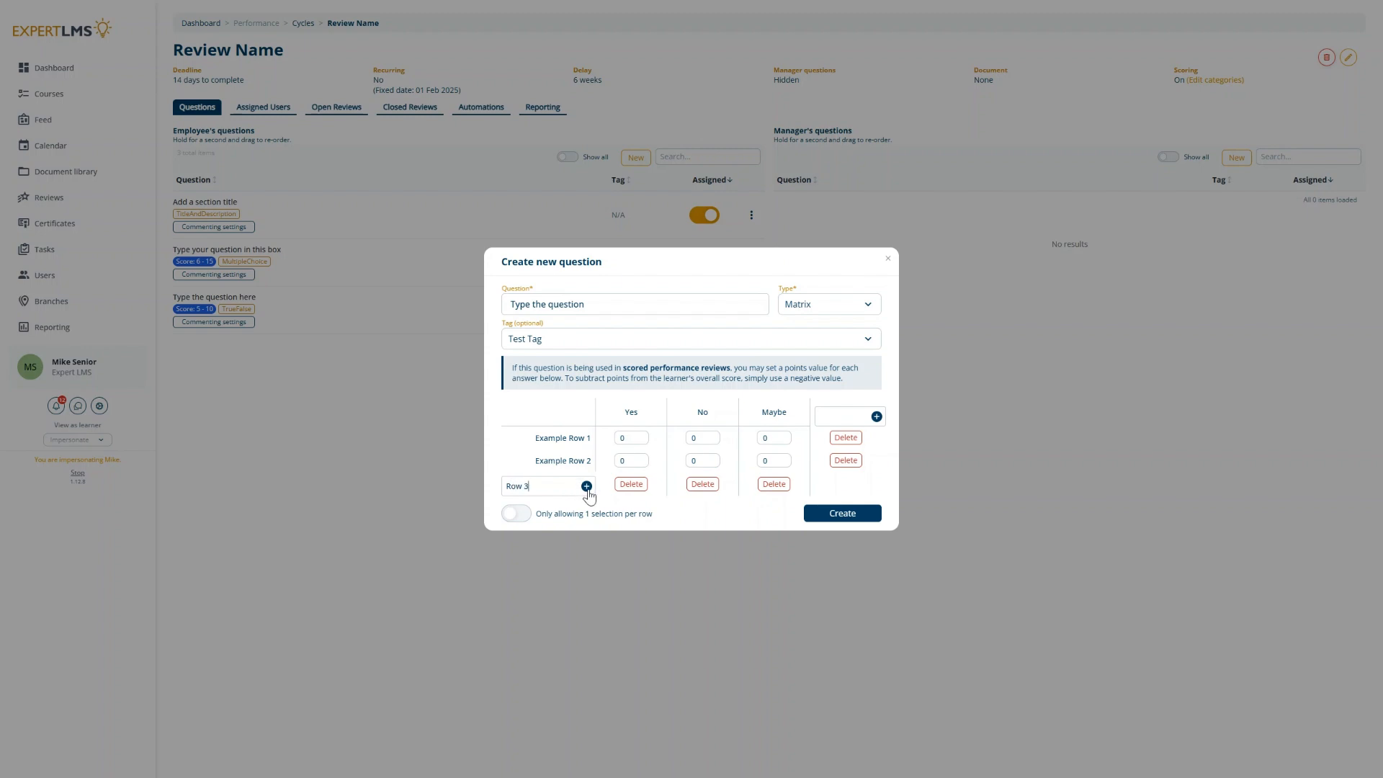
Step: Add a row named "Row 3" and score the columns Yes 10, No 5 and Maybe 1 points
click(587, 487)
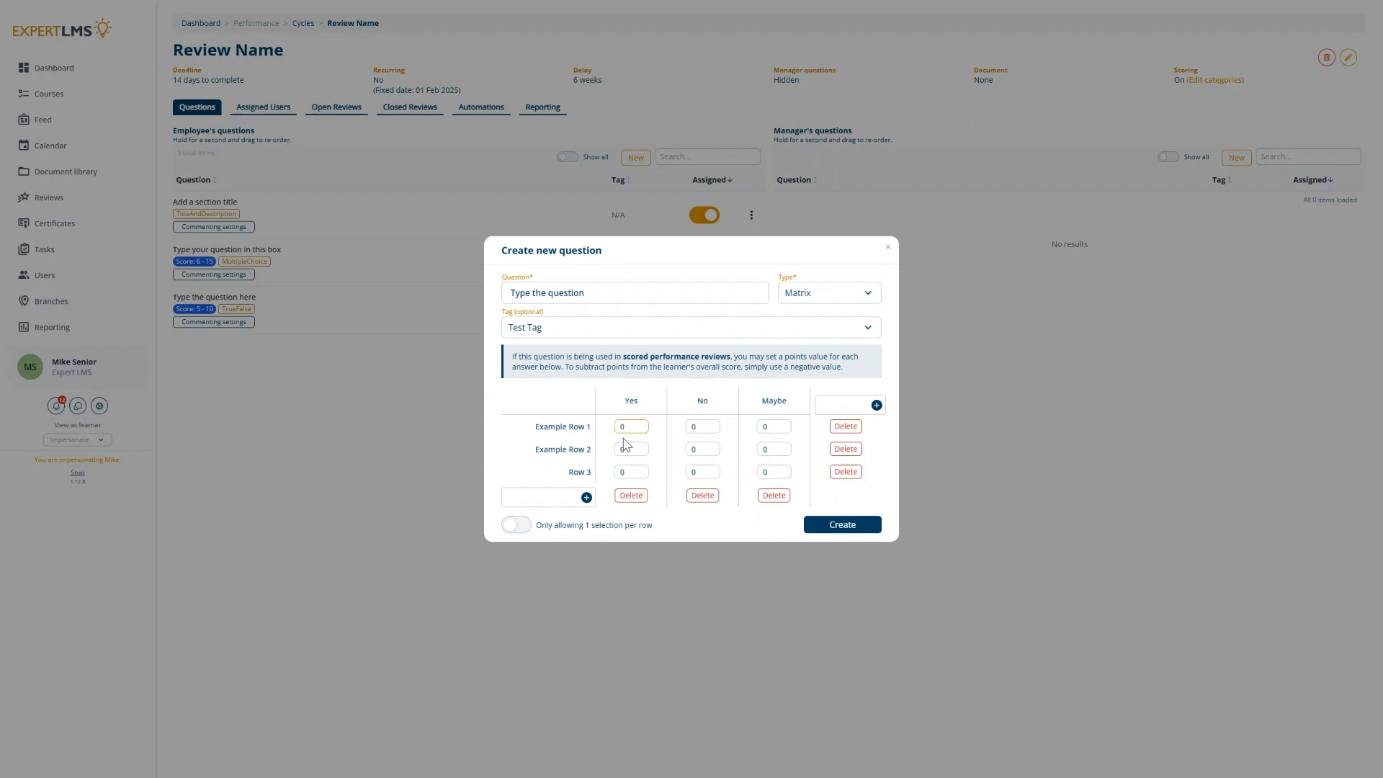
key(BackSpace)
text(1)
click(701, 427)
key(BackSpace)
text(5)
click(773, 426)
key(BackSpace)
text(1)
Step: Allow multiple selections per row and create the matrix question
click(516, 525)
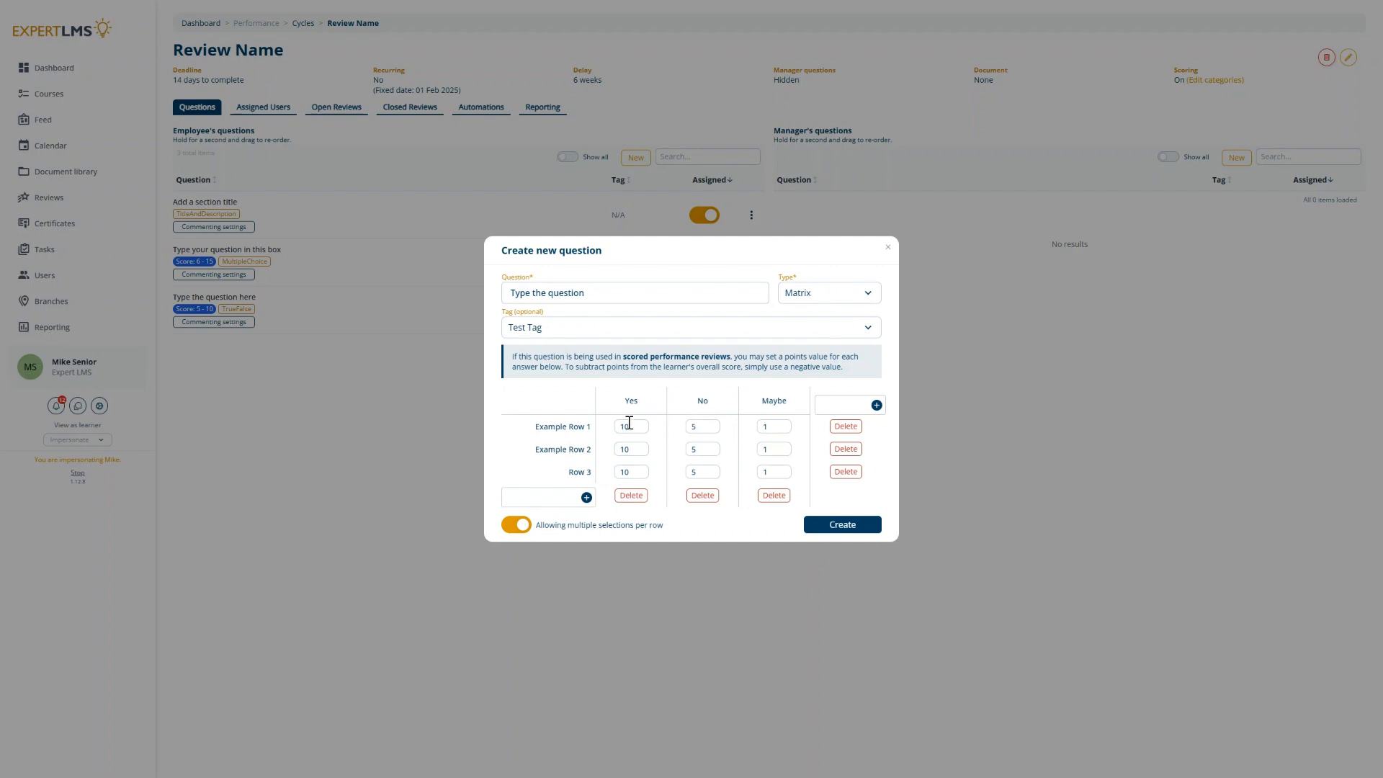
click(834, 526)
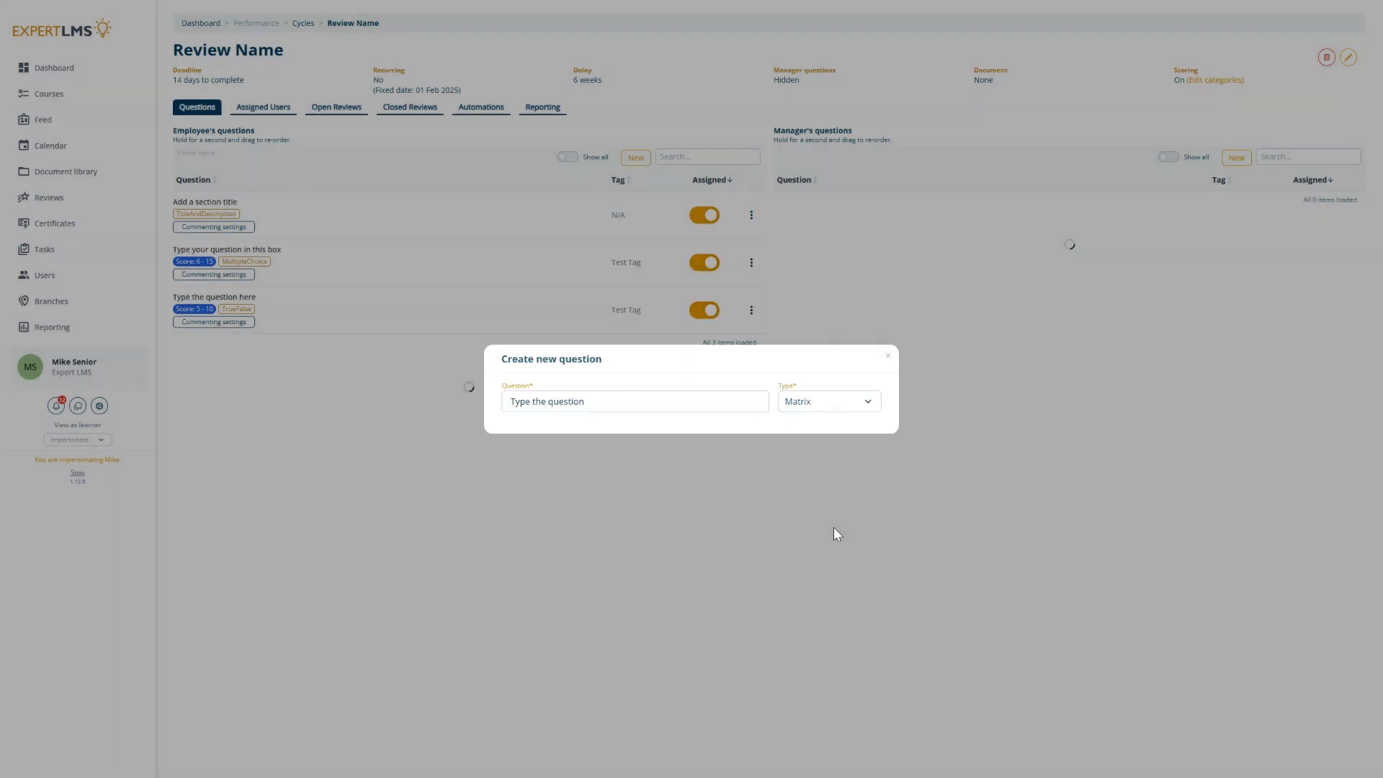
Step: Start a new Free text employee question "Type what you like here!" tagged Test Tag
click(626, 159)
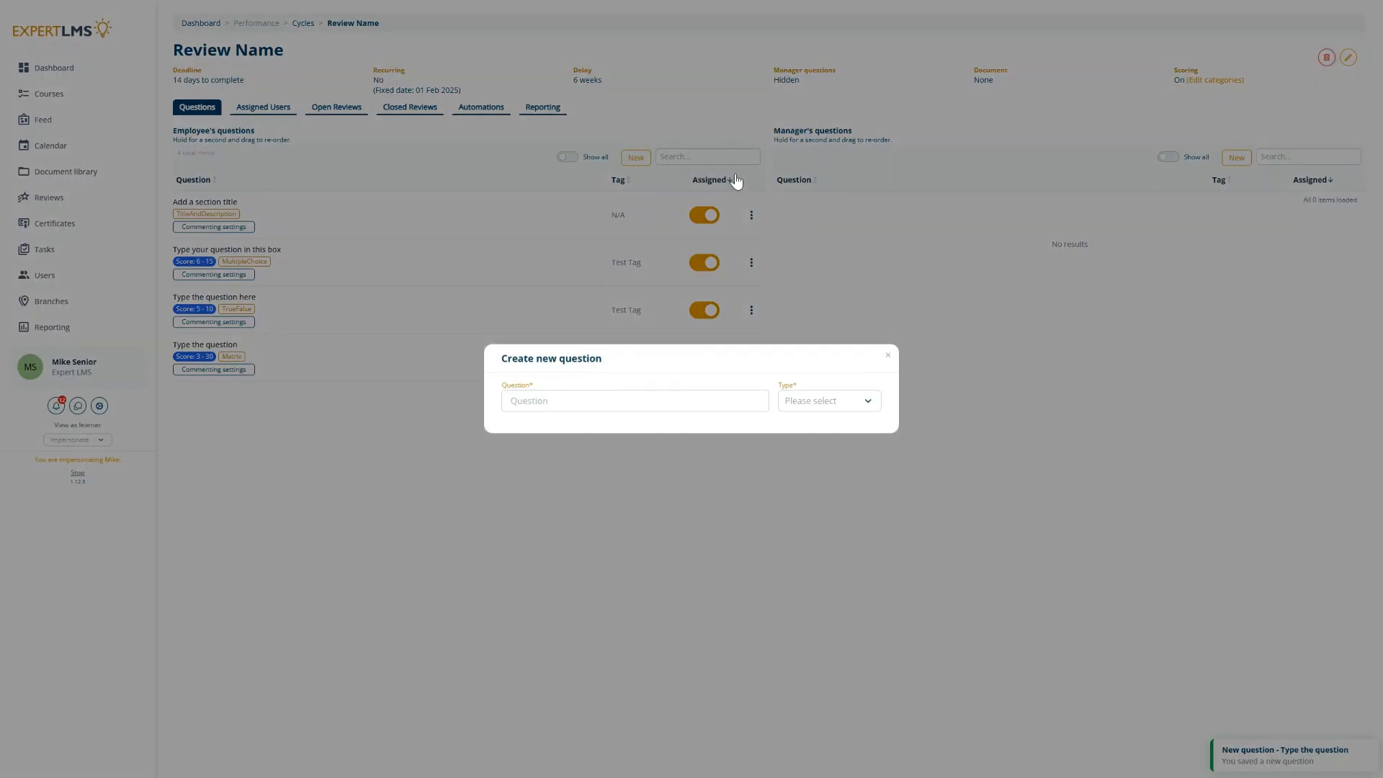
click(855, 401)
click(811, 485)
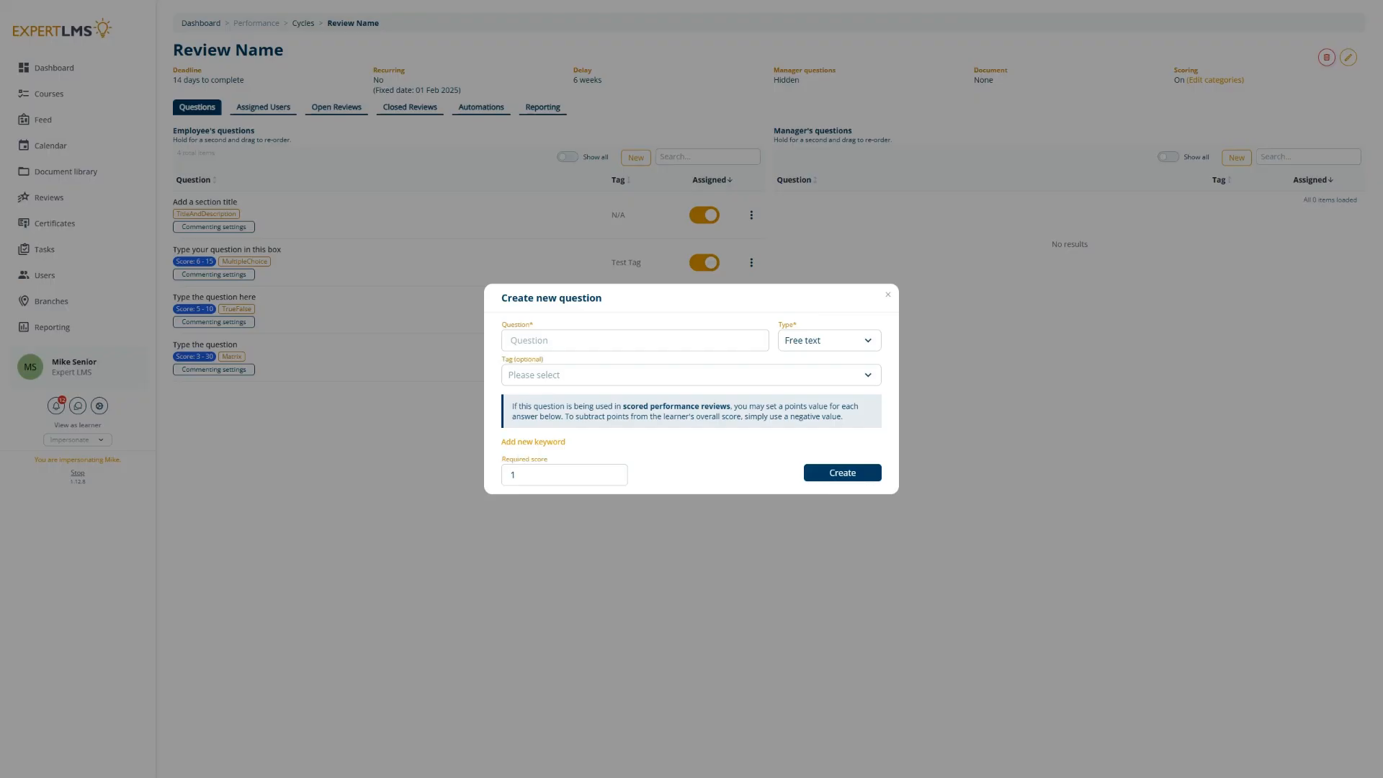
click(610, 338)
text(Type)
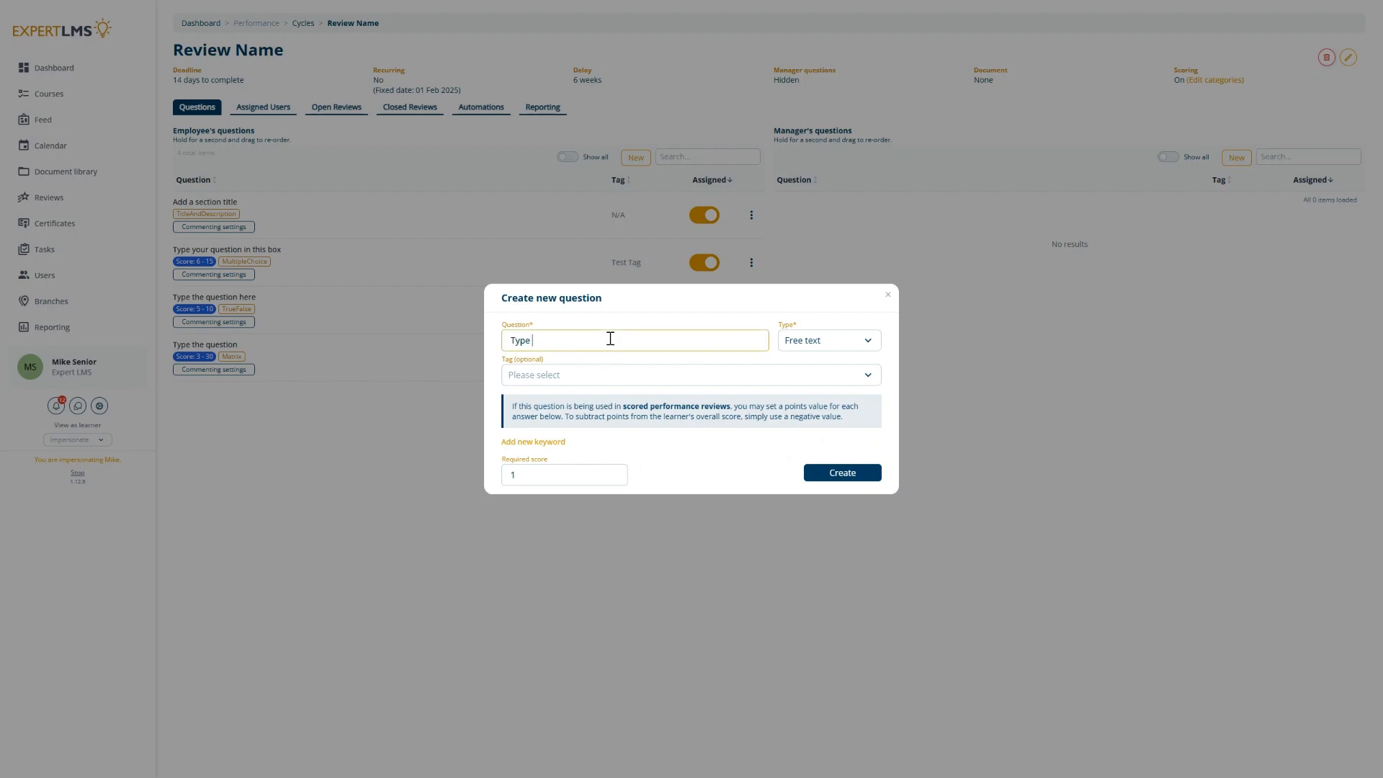
text( what you like here!)
click(570, 376)
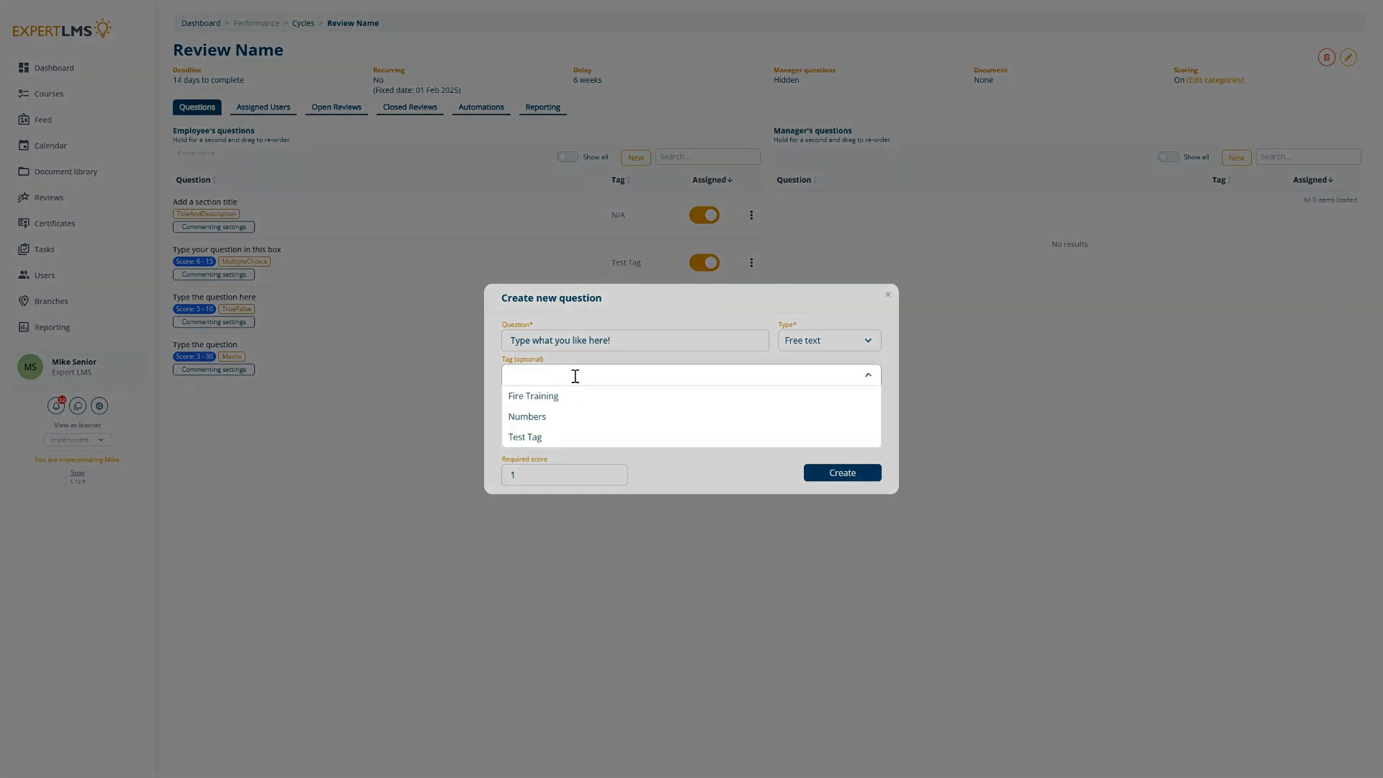
click(529, 438)
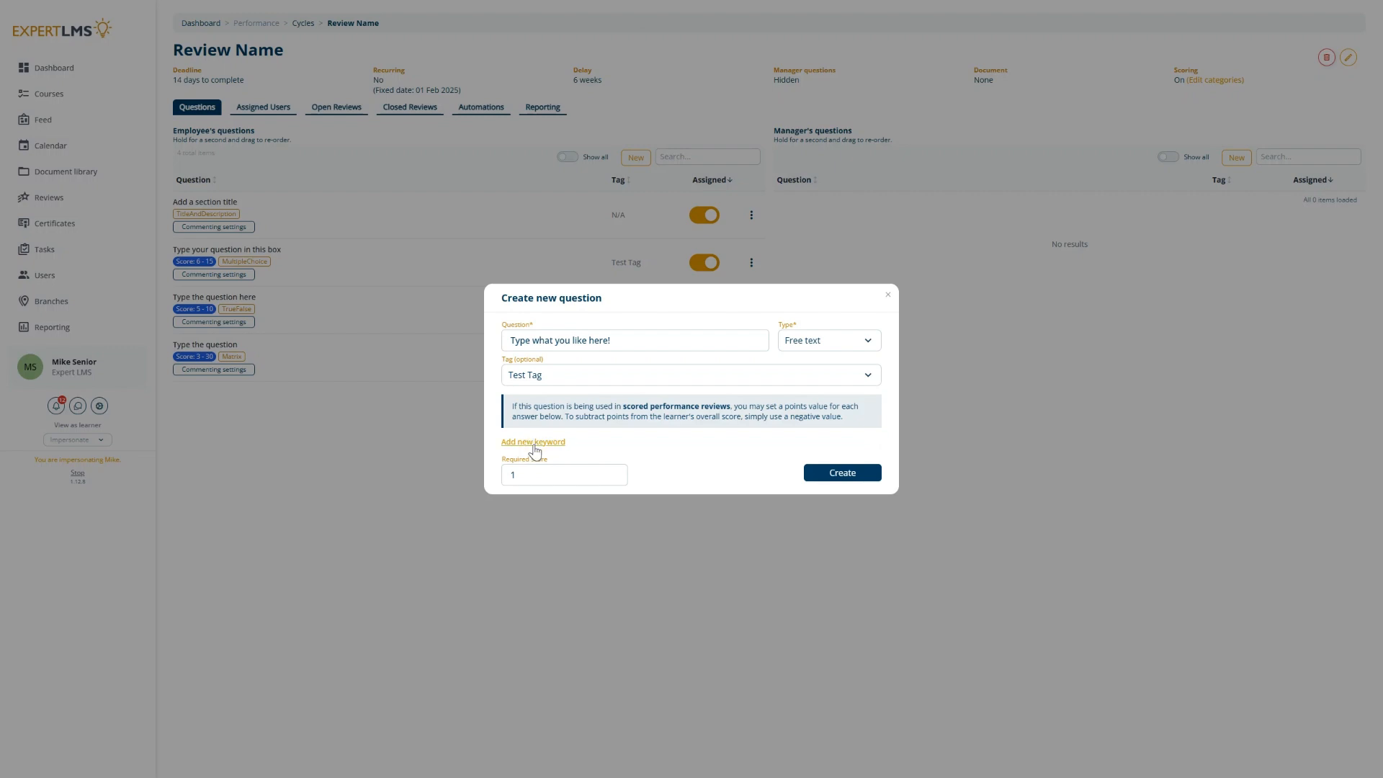
Step: Add a keyword rule awarding 10 points when the response contains "Excellent"
click(534, 442)
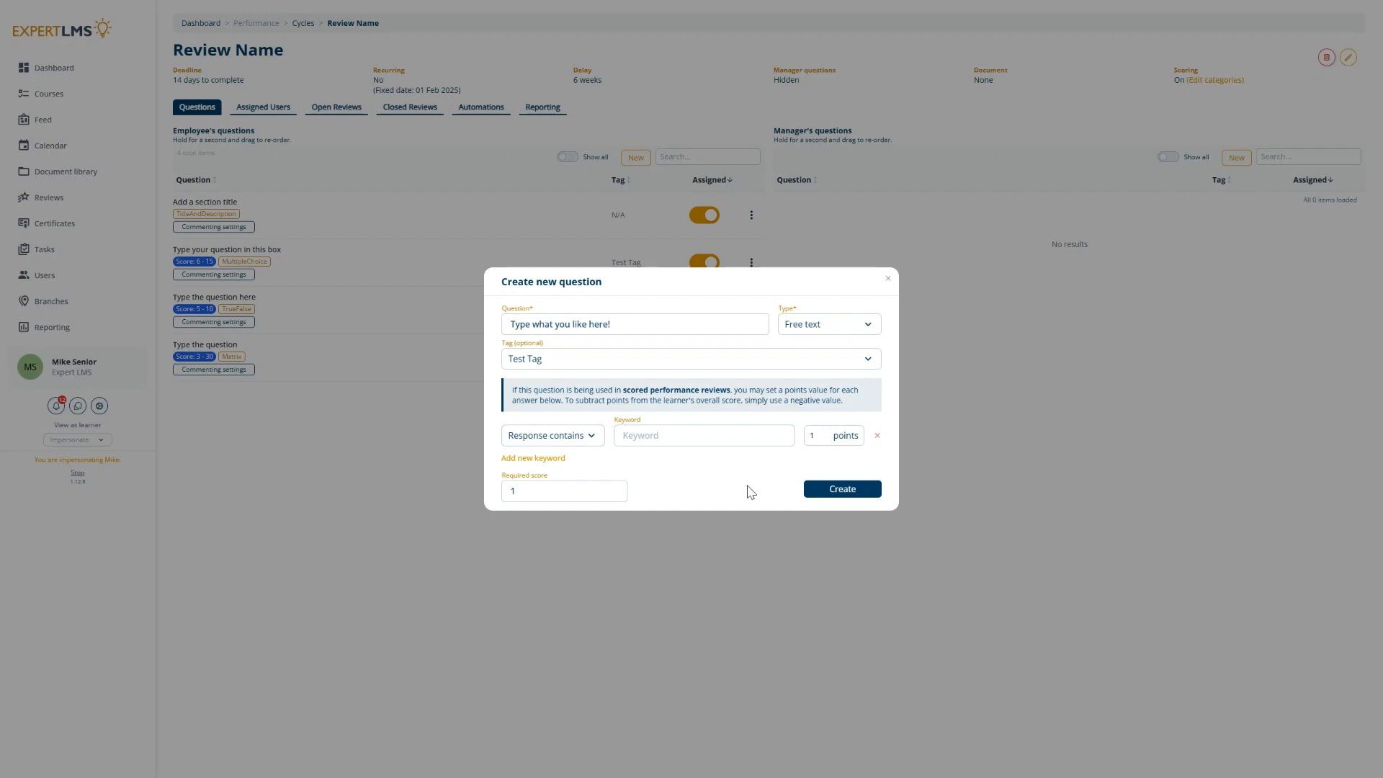
click(589, 440)
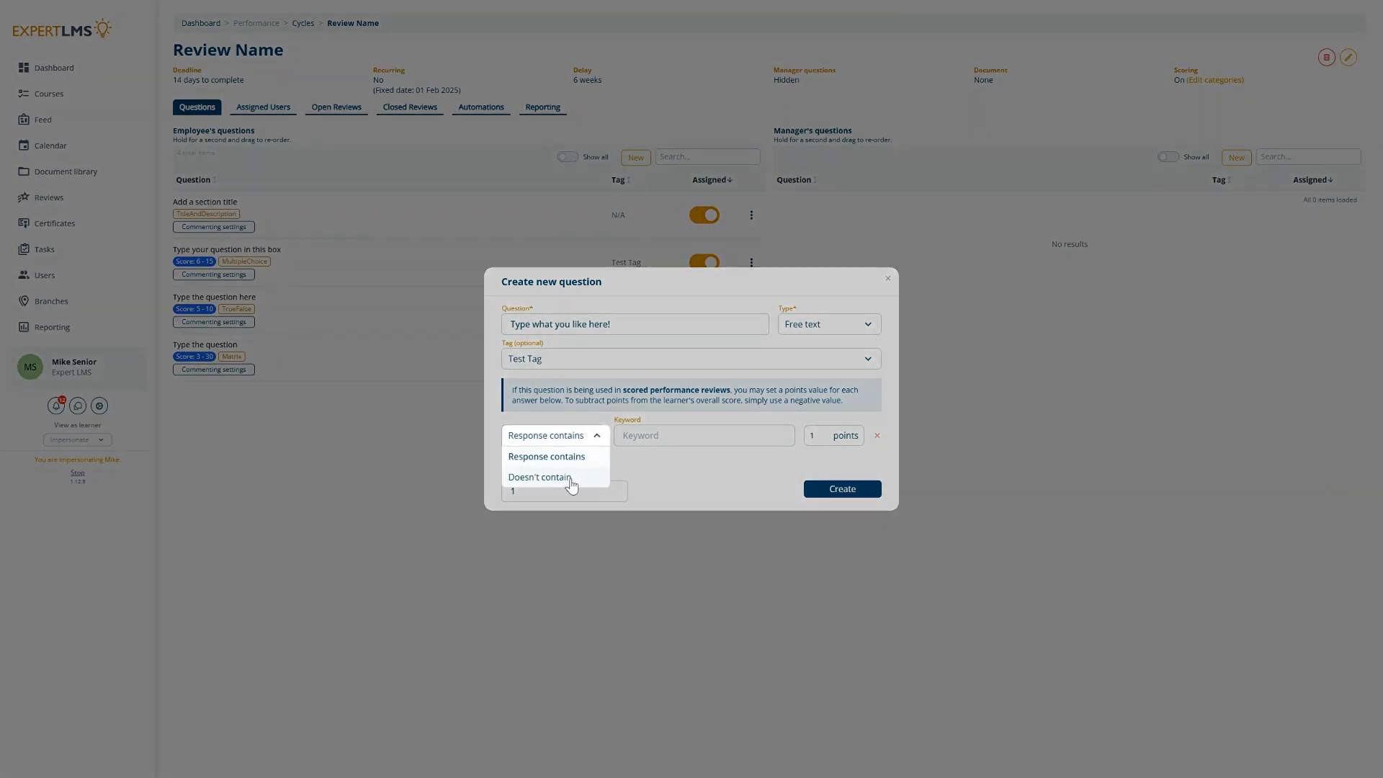
click(566, 457)
click(630, 435)
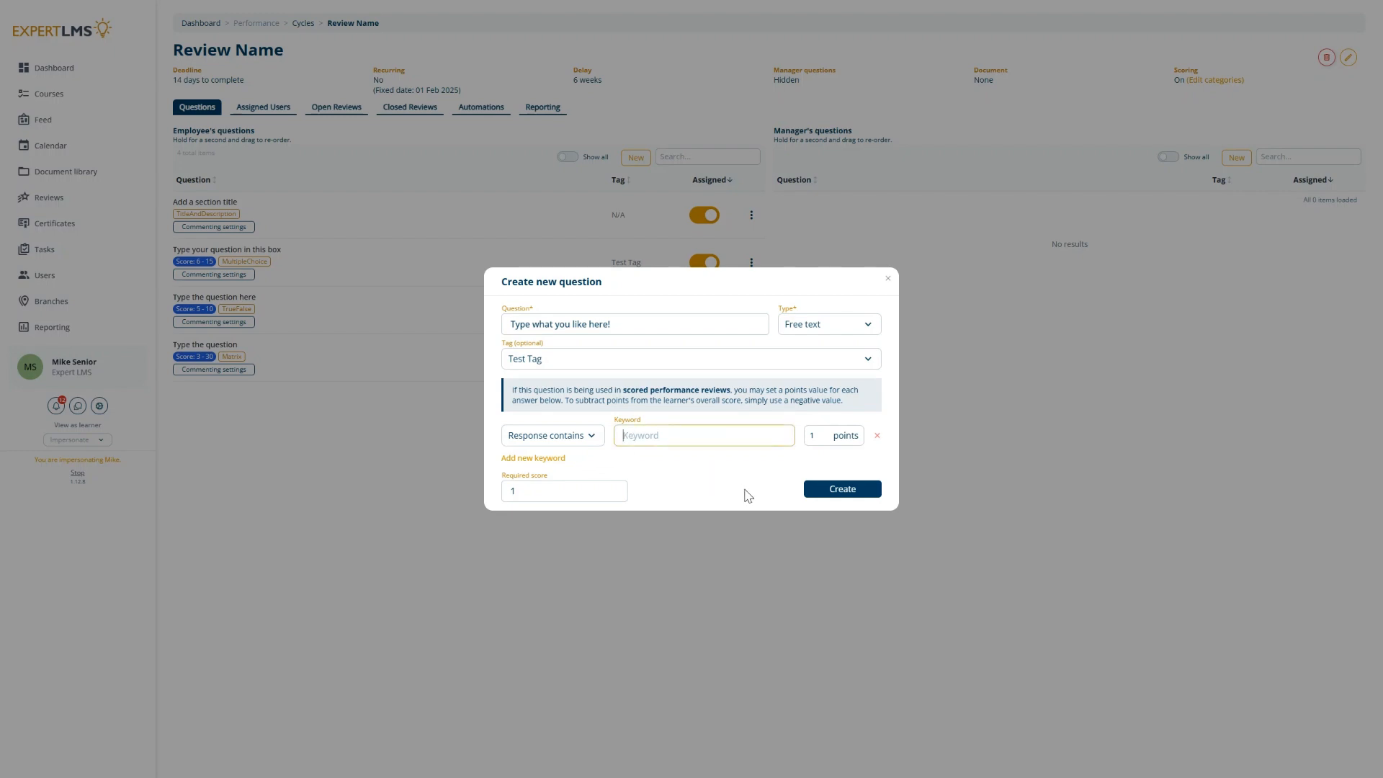
text(Excellent)
click(821, 438)
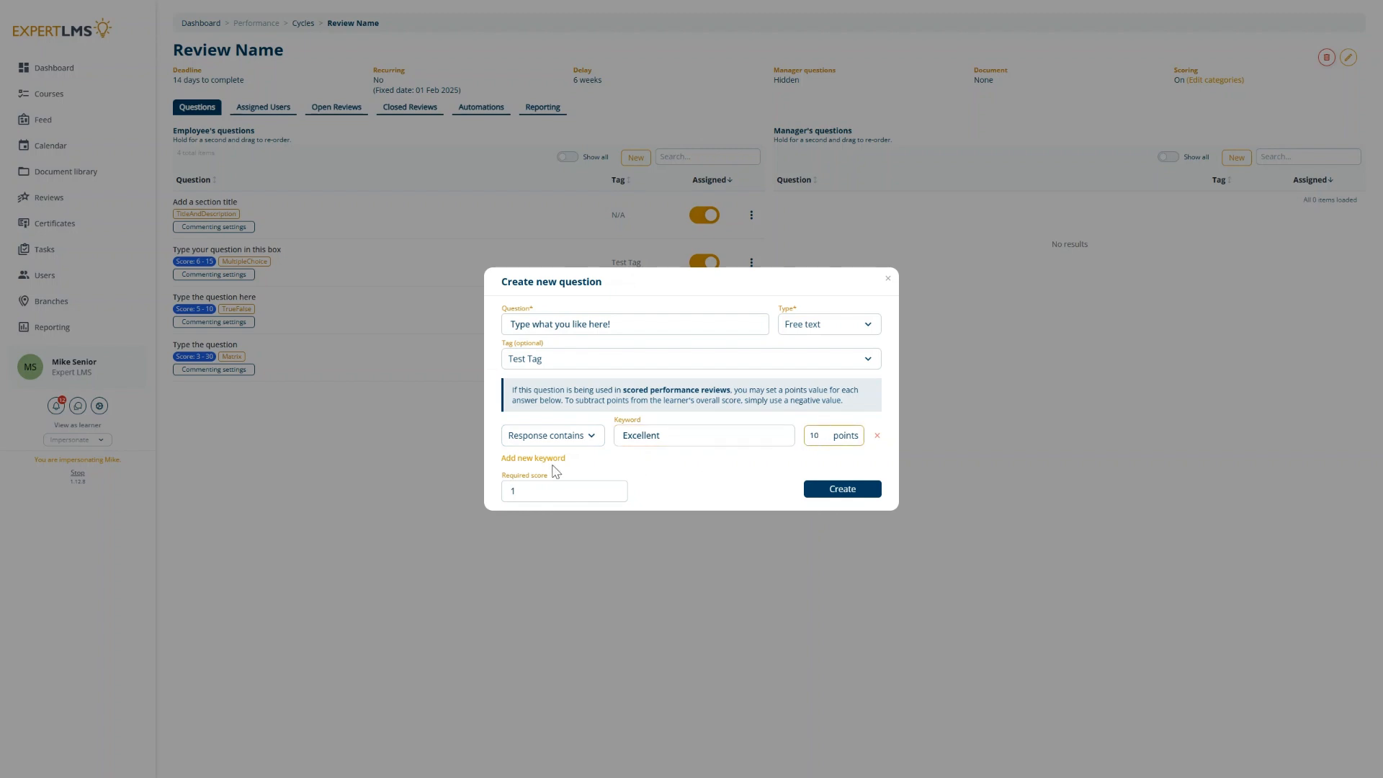
Step: Add a rule giving -5 points when the response doesn't contain "Excellent", and create the question
click(539, 458)
click(552, 451)
click(551, 493)
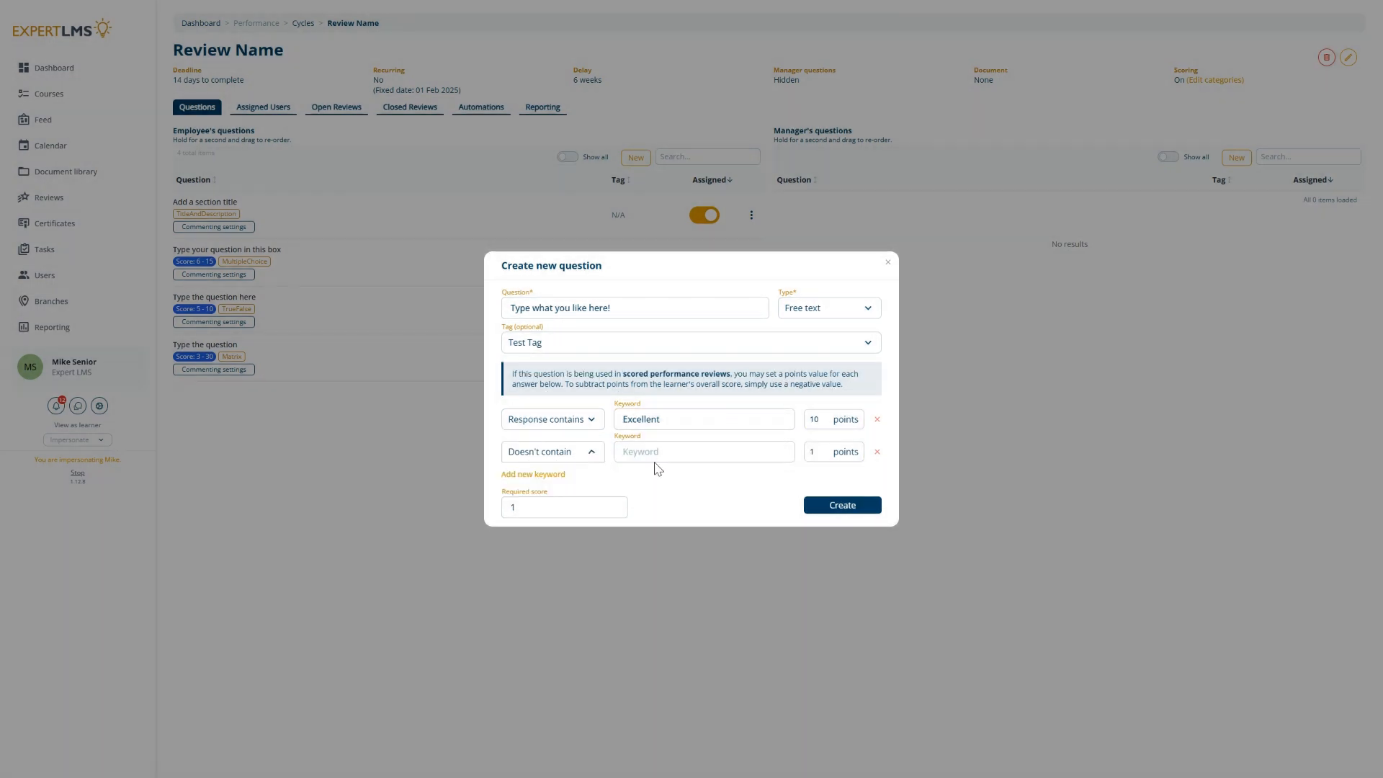
click(661, 453)
text(Excellent)
double_click(825, 452)
text(0)
text(5)
click(743, 510)
click(850, 507)
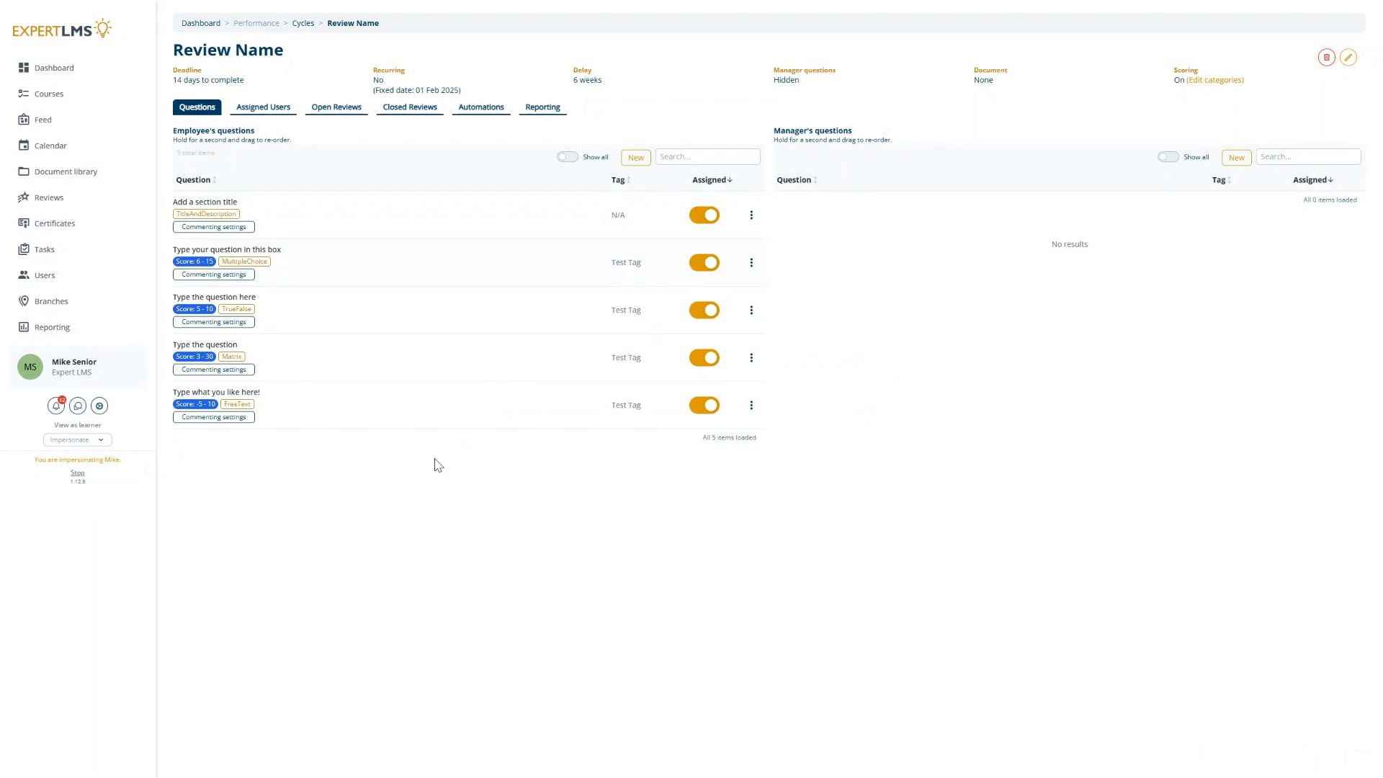
Step: Show all questions and assign "Do you have any comments on your own performance?" and the "Reflecting on the previous 6 months" matrix to the cycle
click(567, 158)
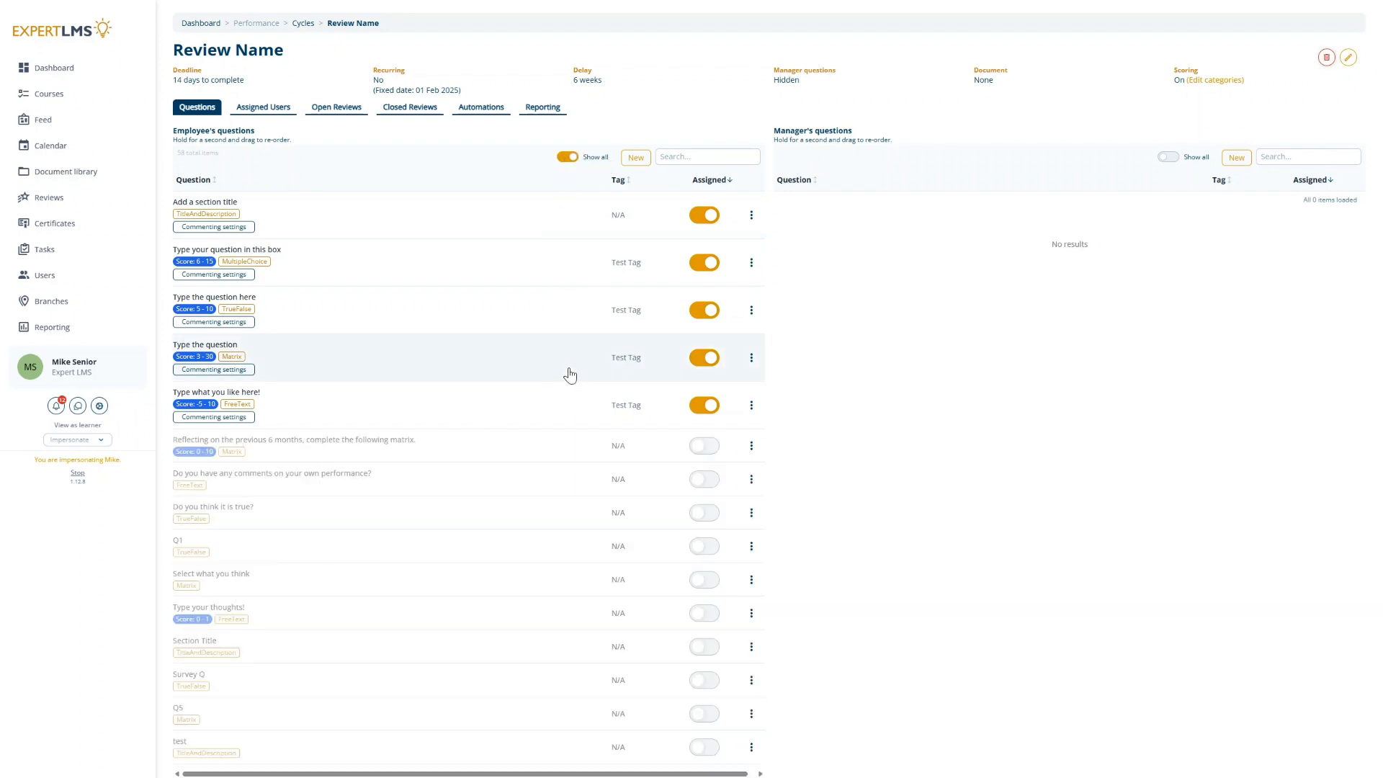
scroll(577, 436, down, 4)
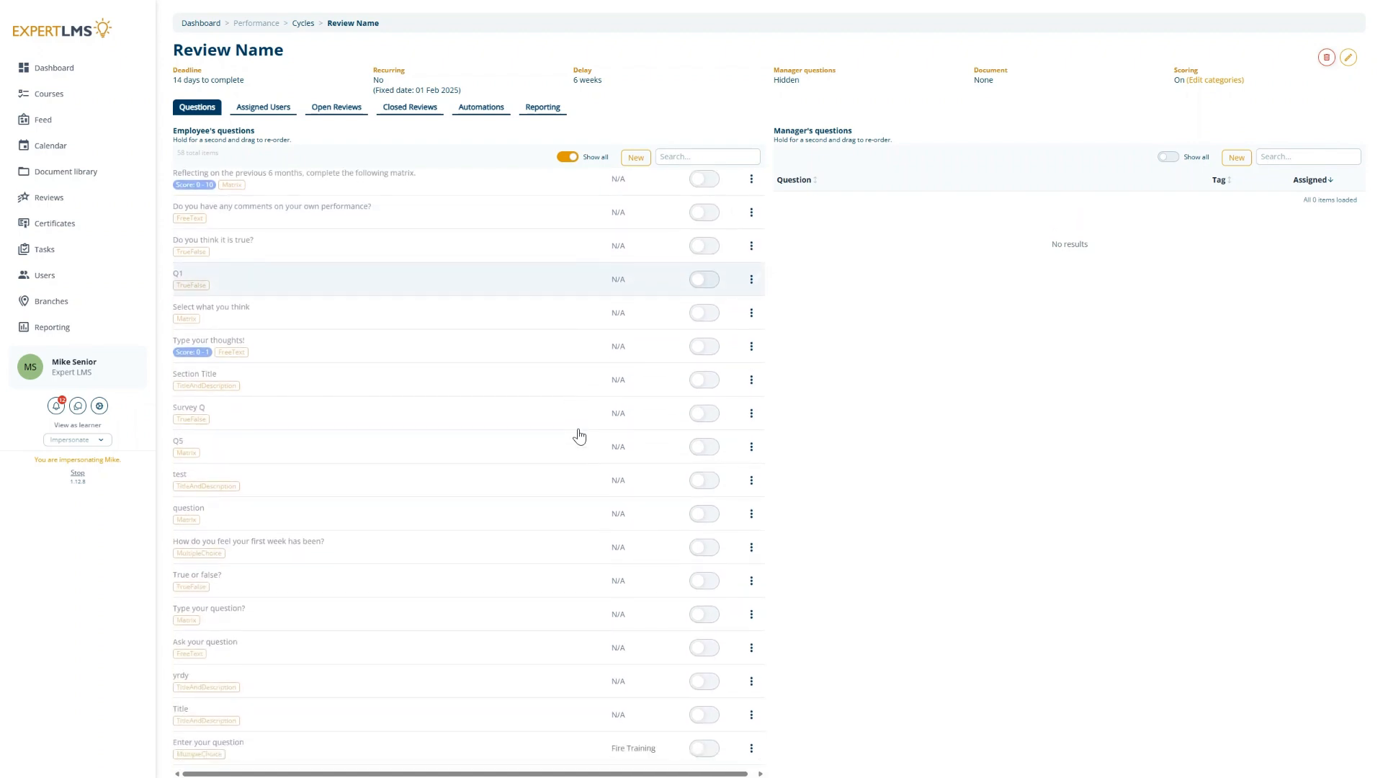
scroll(578, 435, up, 3)
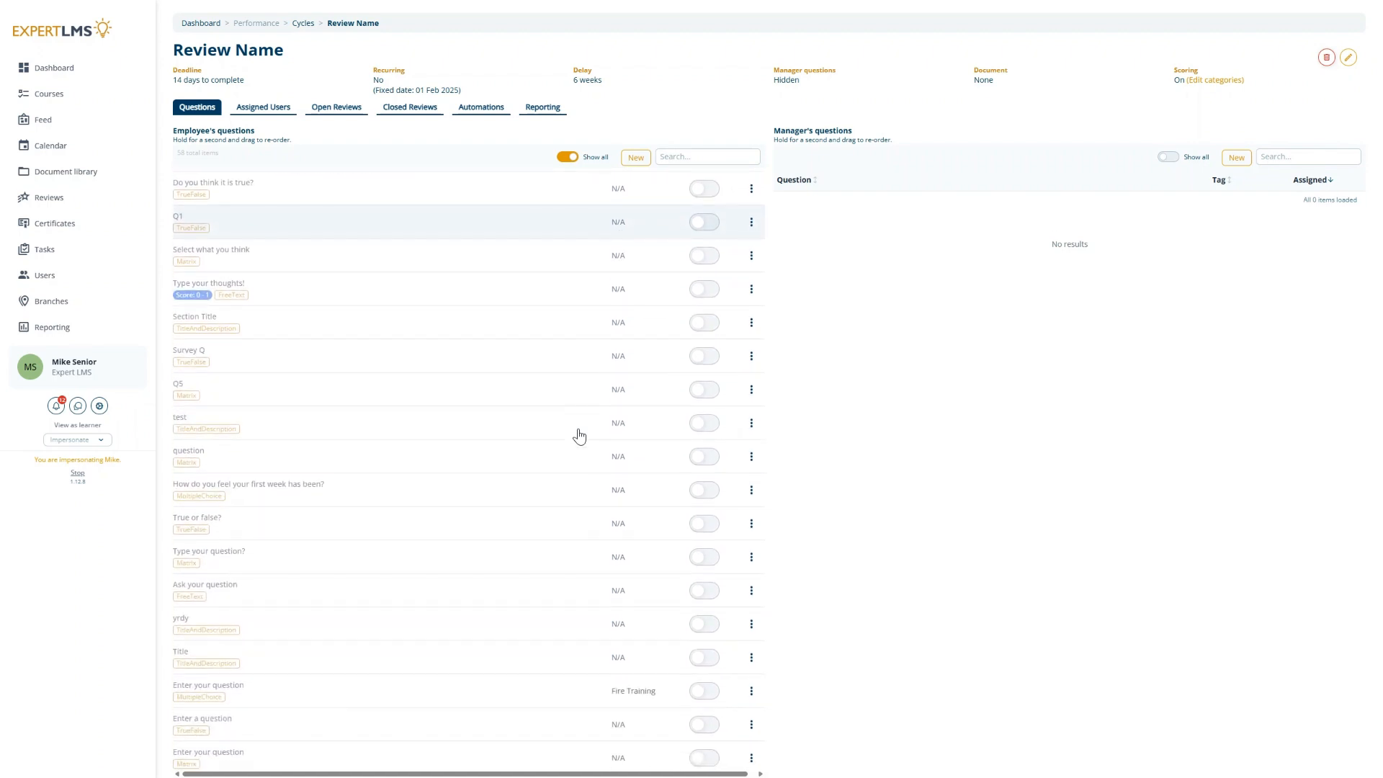
click(703, 426)
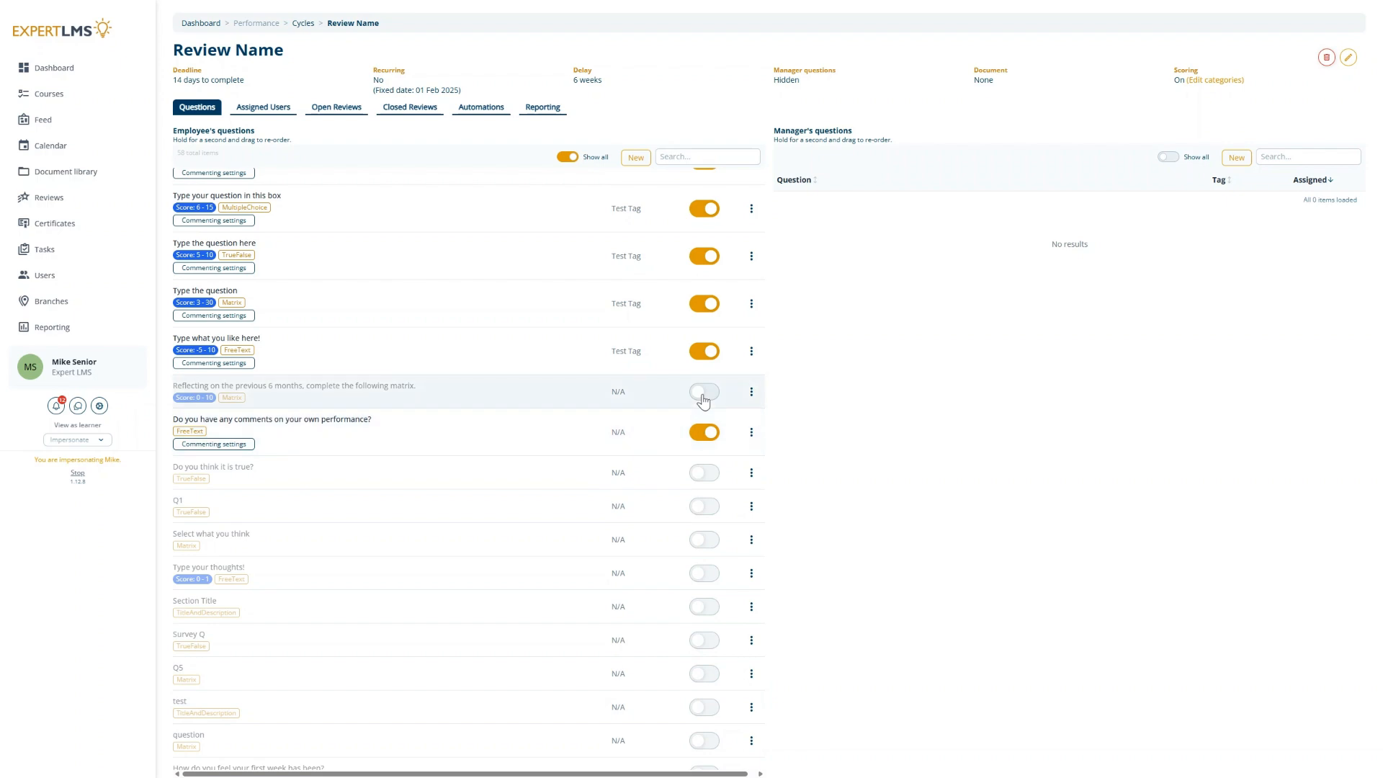
click(703, 397)
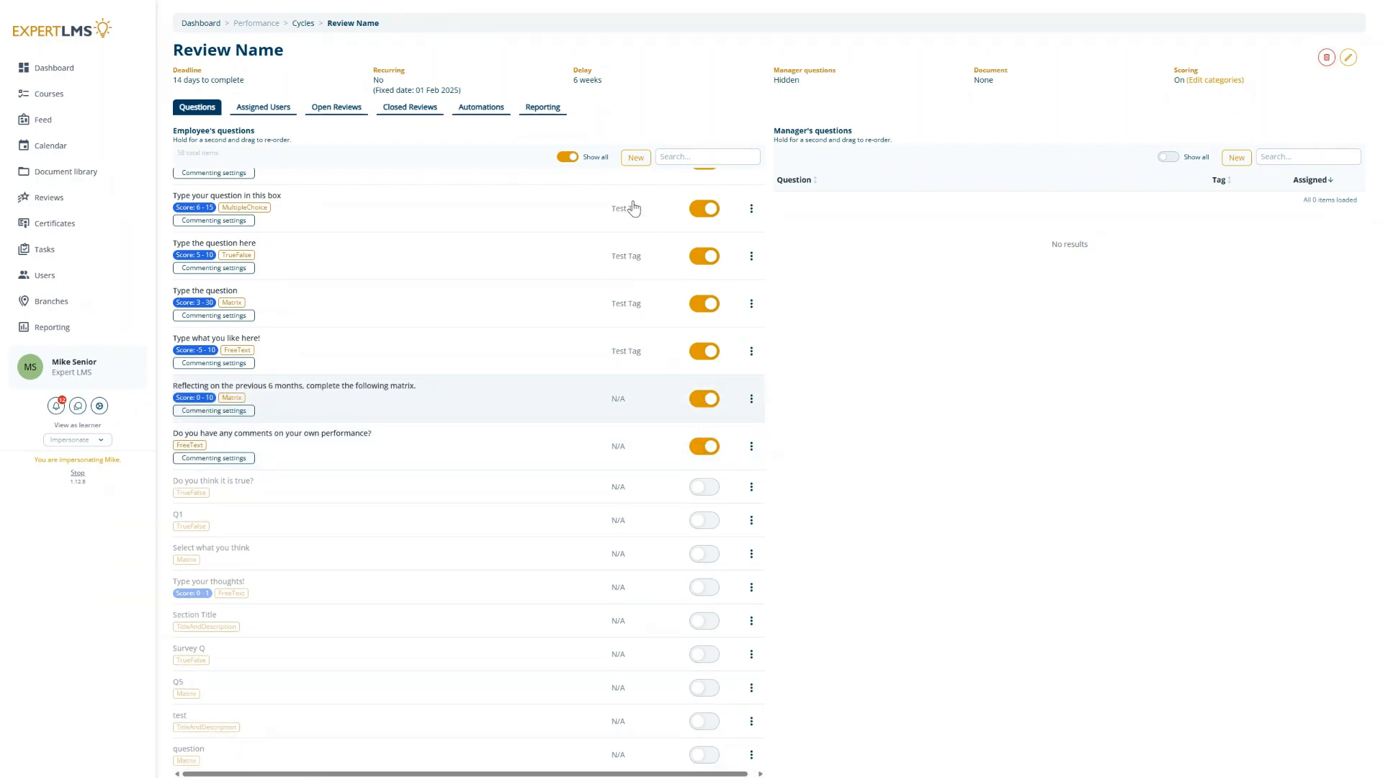
click(567, 158)
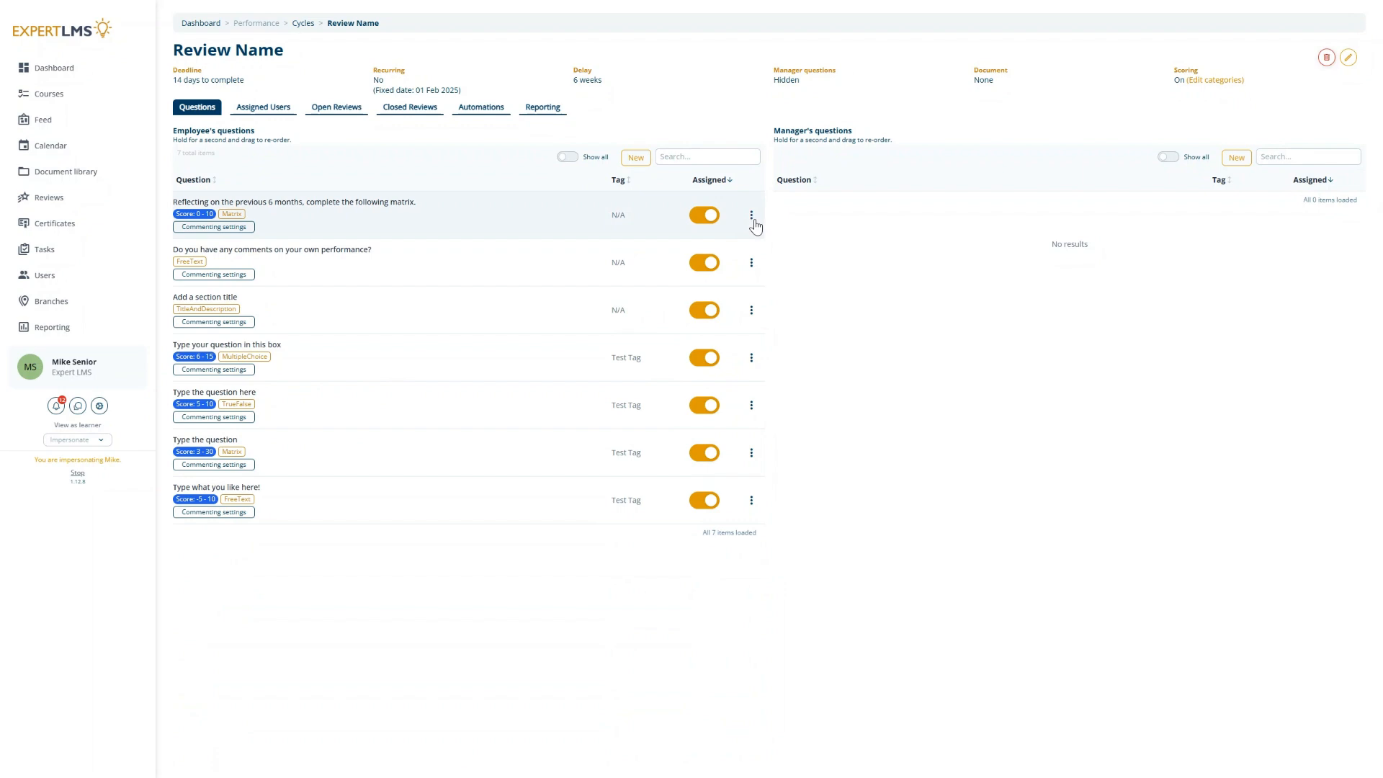
Step: Move the "Reflecting on the previous 6 months" matrix question to the manager's questions
click(752, 217)
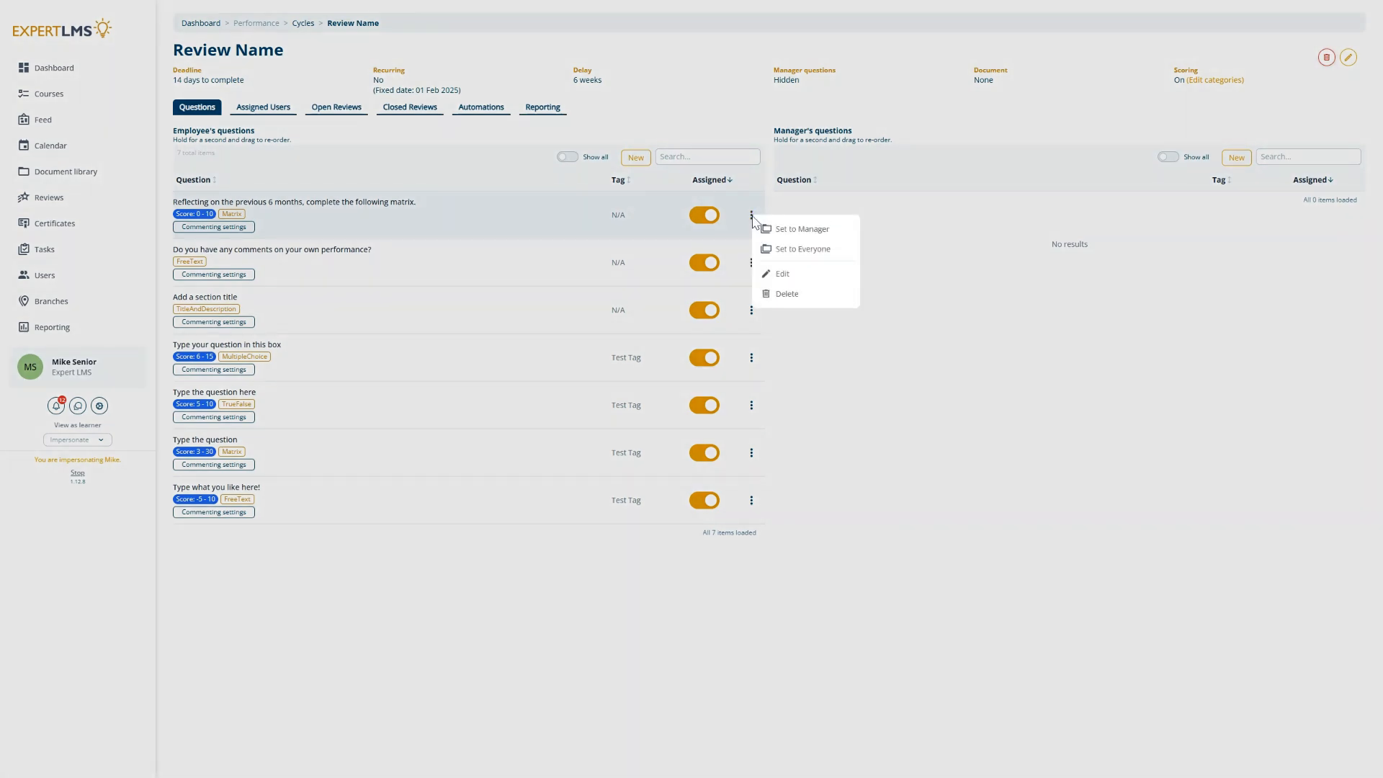
click(805, 235)
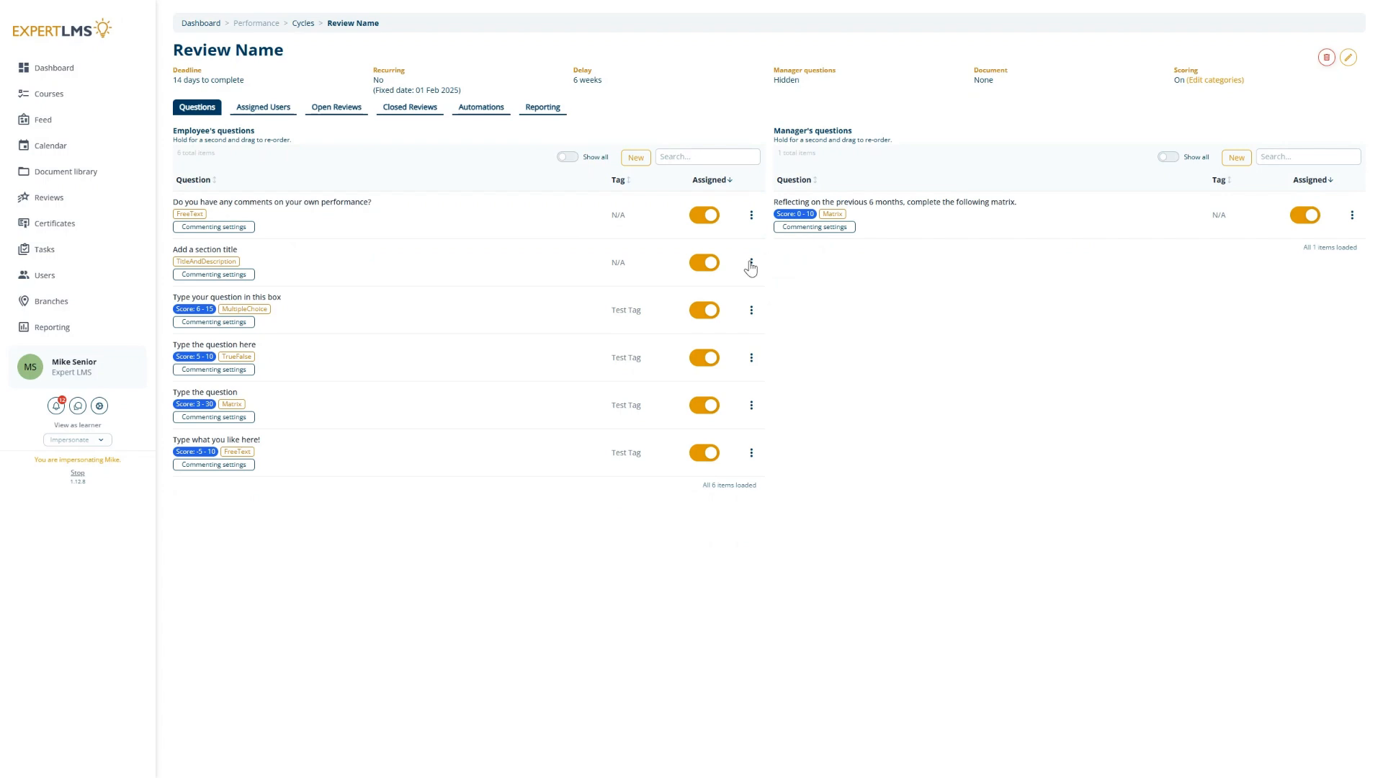
Step: Set the "Add a section title" question to Everyone
click(751, 262)
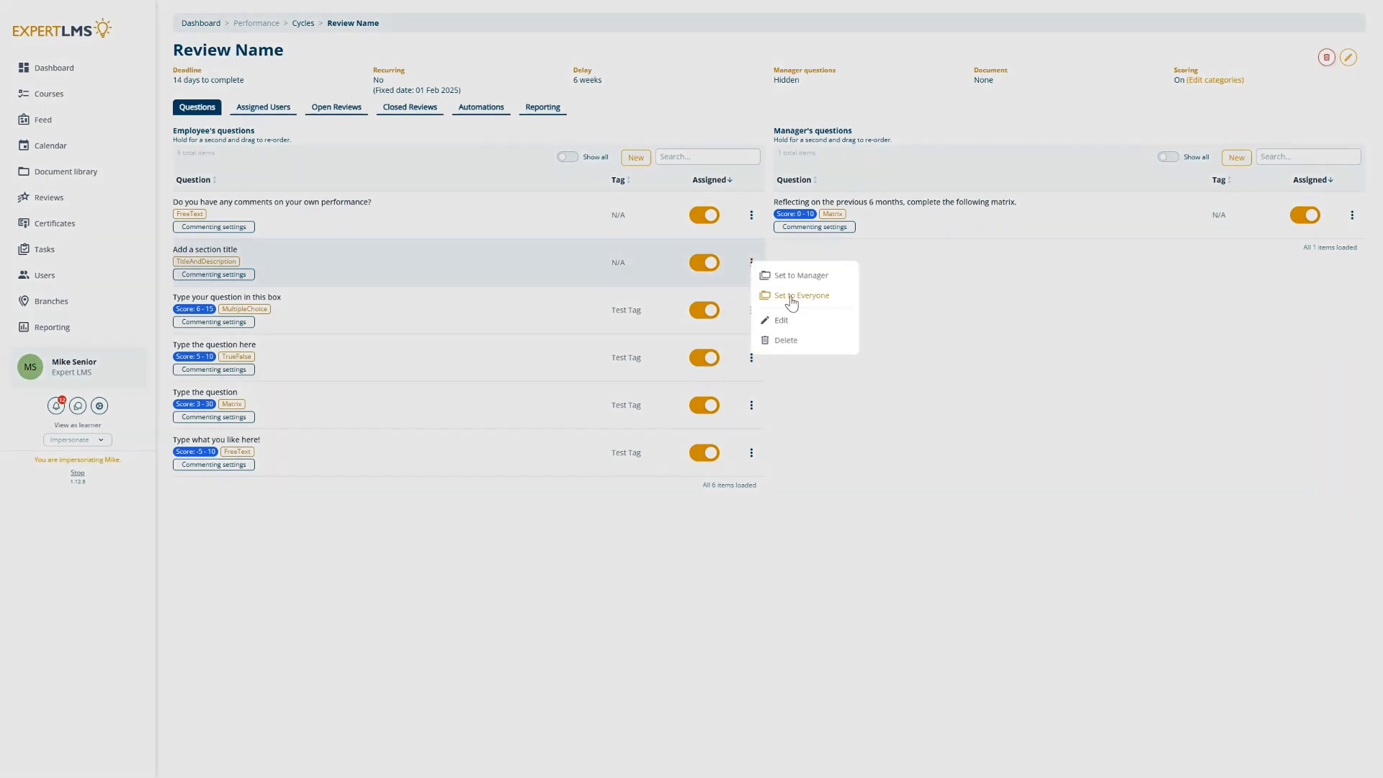
click(792, 299)
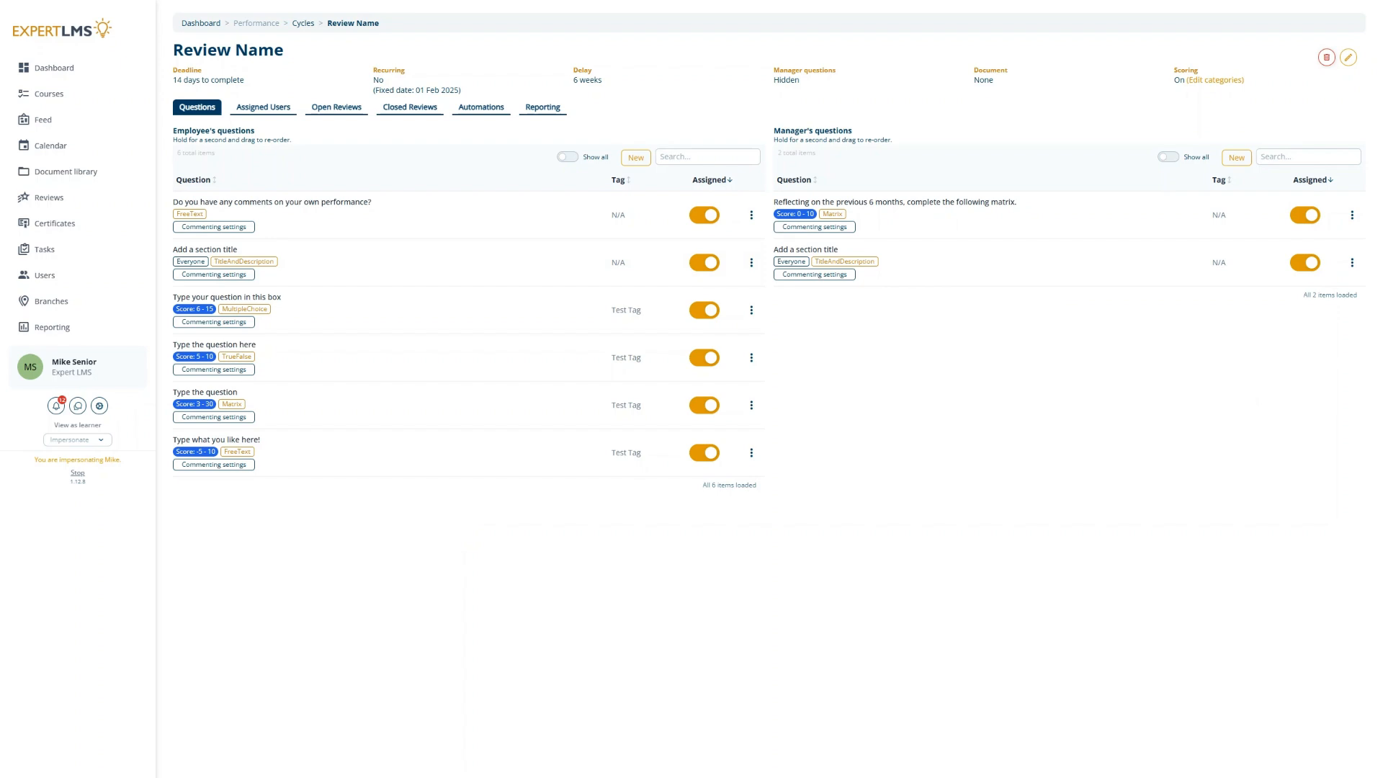
Step: Open the options of the manager's "Reflecting on the previous 6 months" question
click(1352, 216)
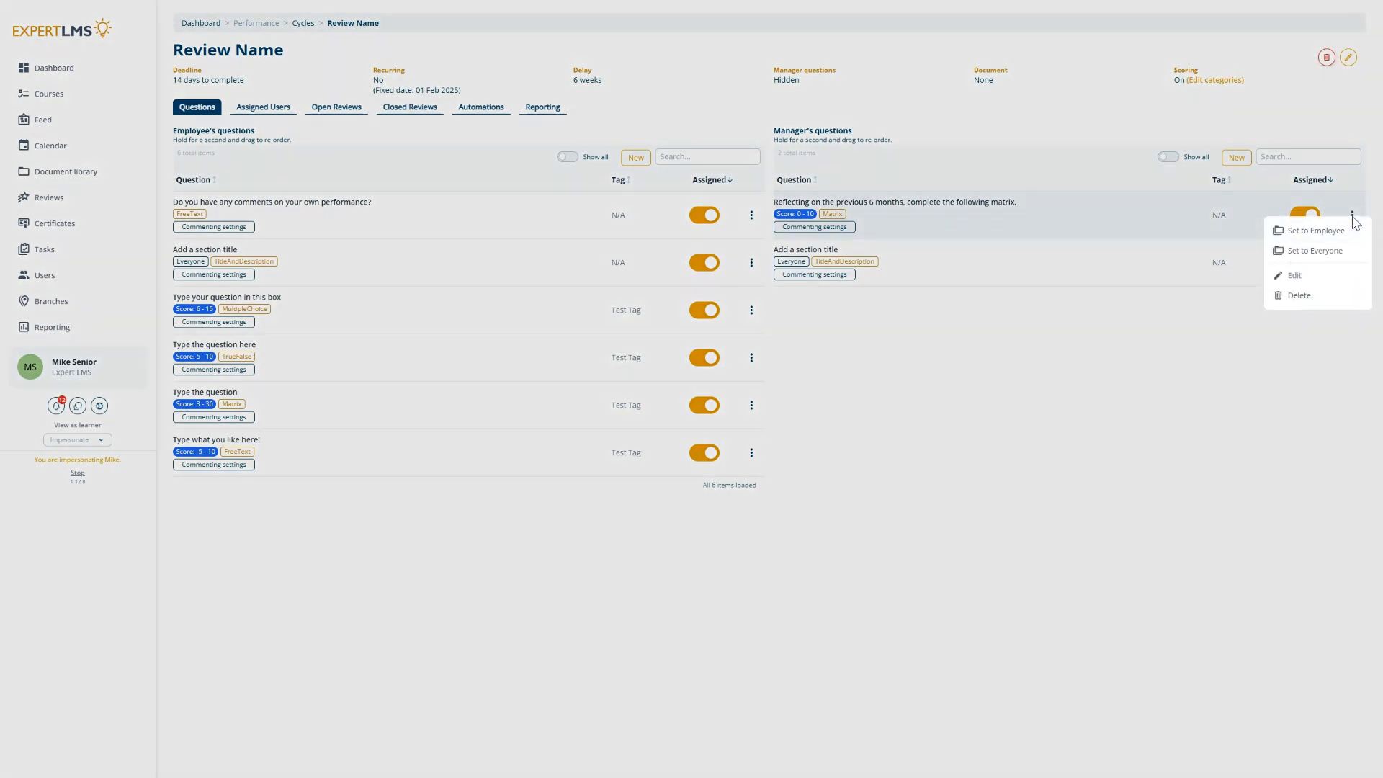